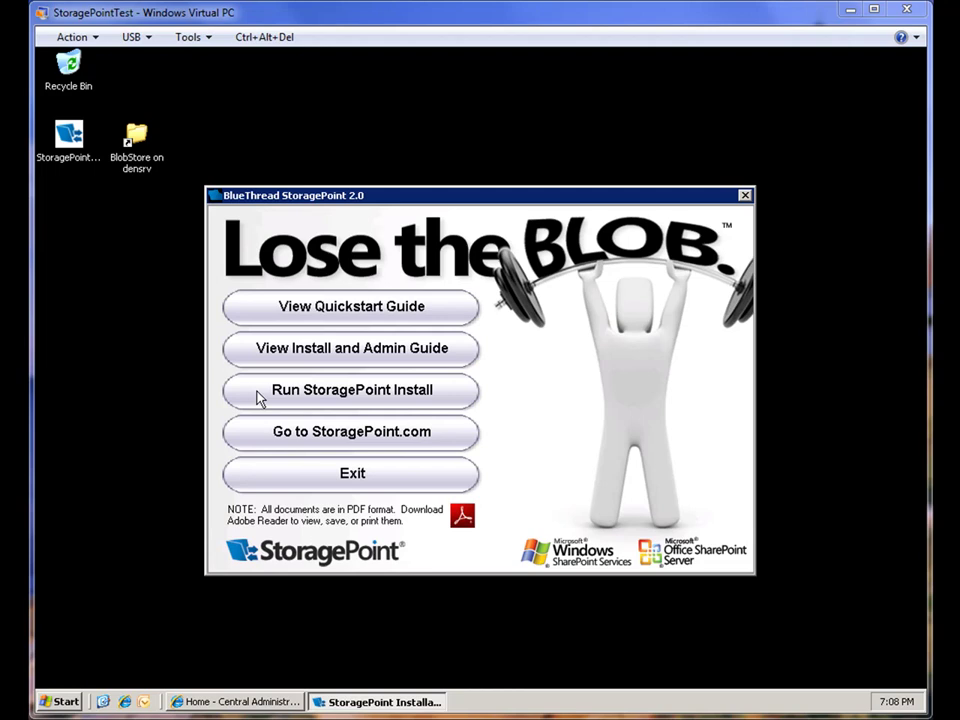
Launch the StoragePoint setup wizard, pass the system check, accept the licence and start installing.
click(258, 398)
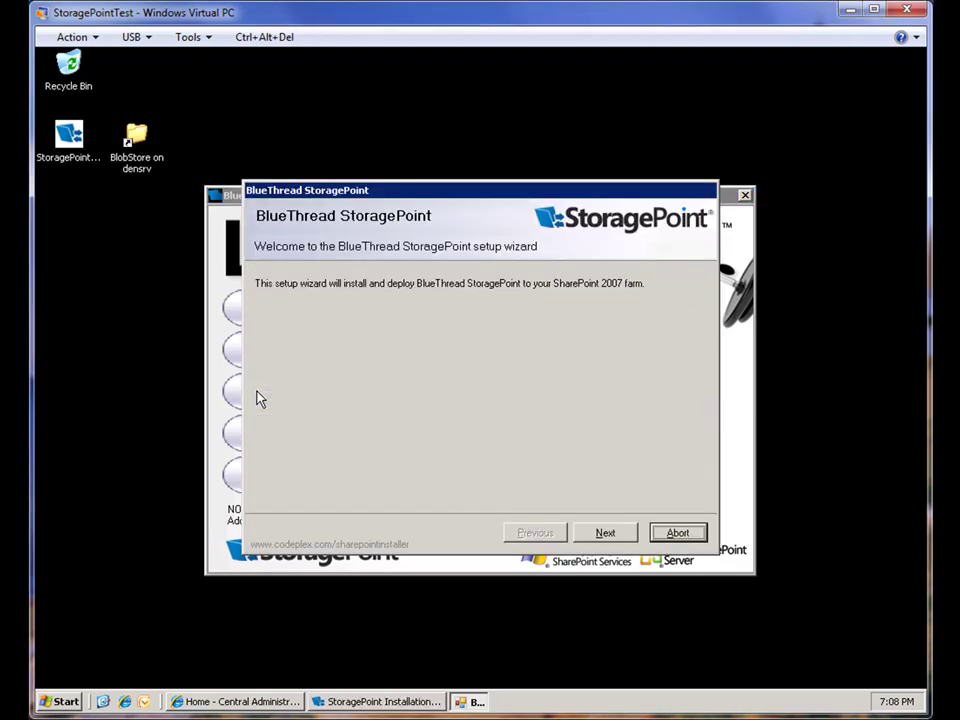
click(604, 533)
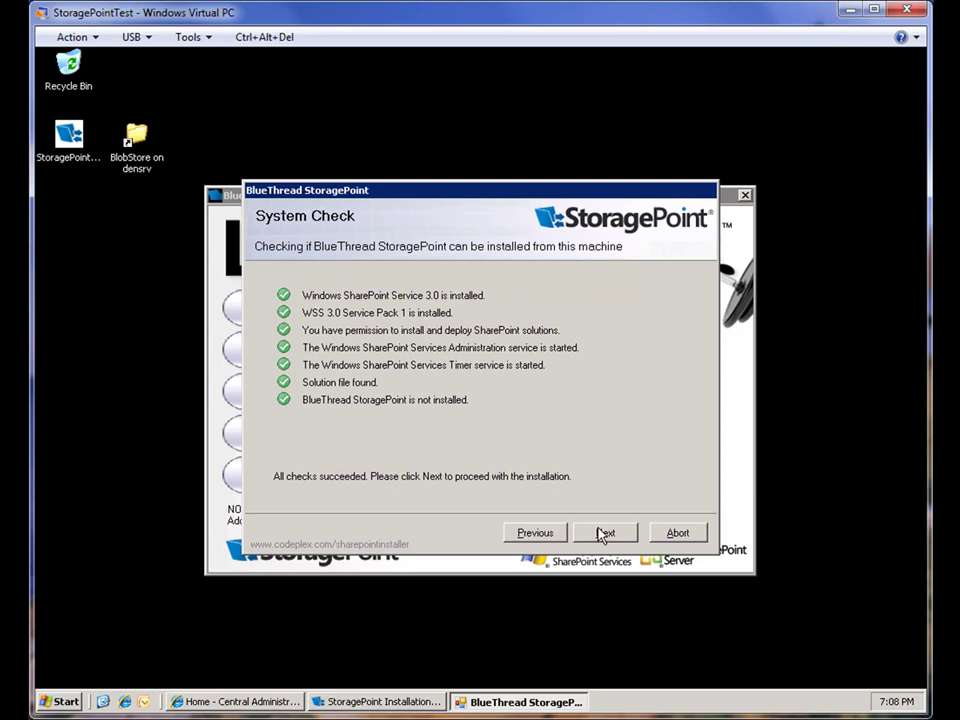
click(604, 533)
click(354, 499)
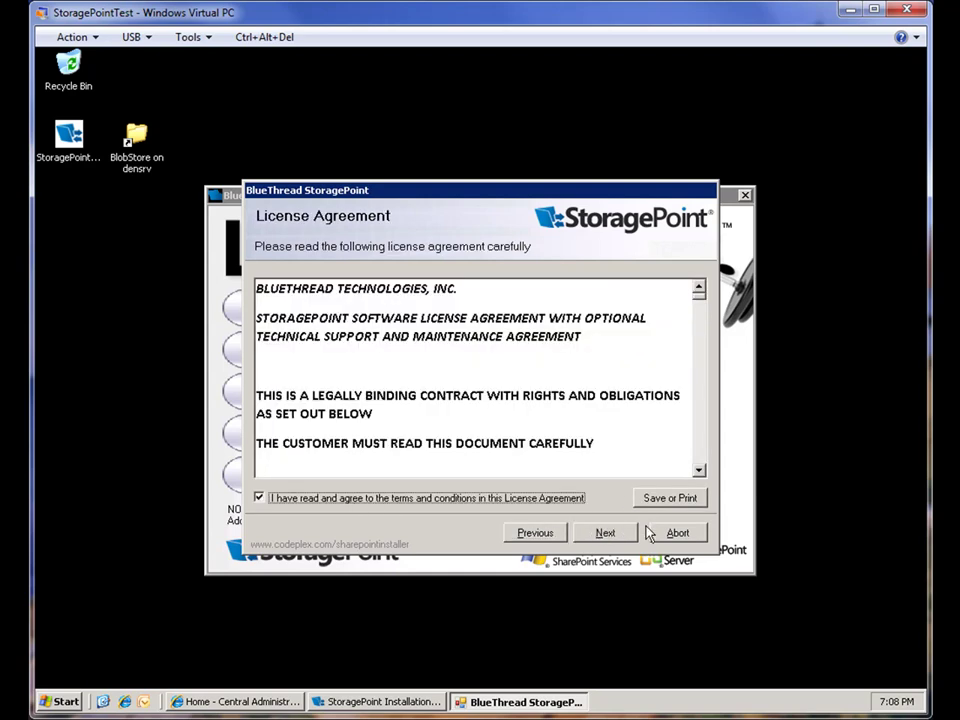
click(625, 536)
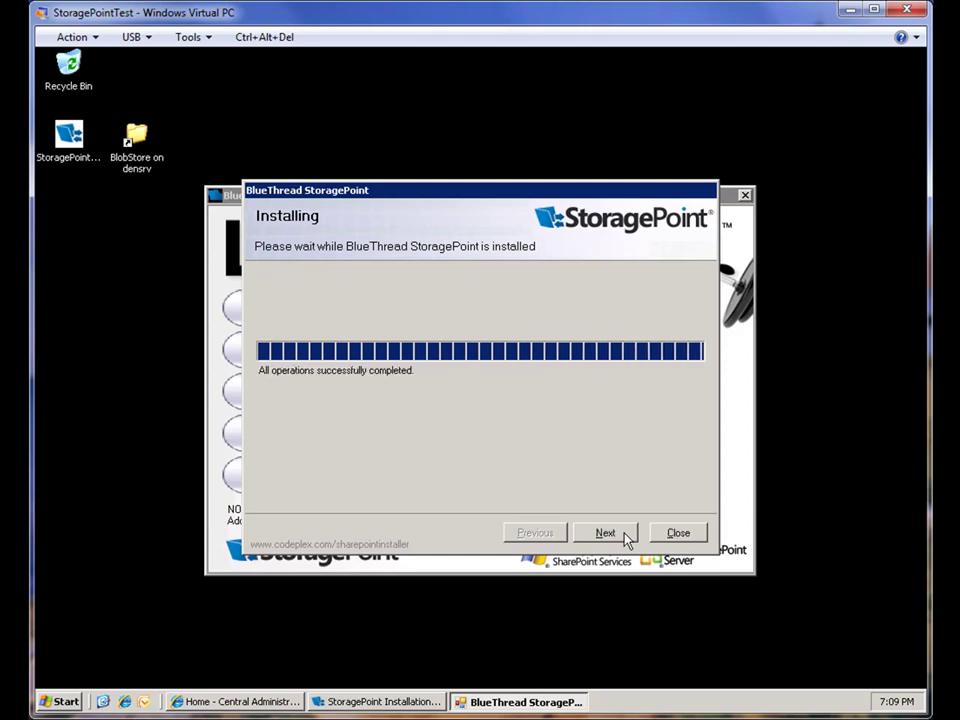
Review the successful deployment summary, then close the installer and the StoragePoint launcher.
click(622, 533)
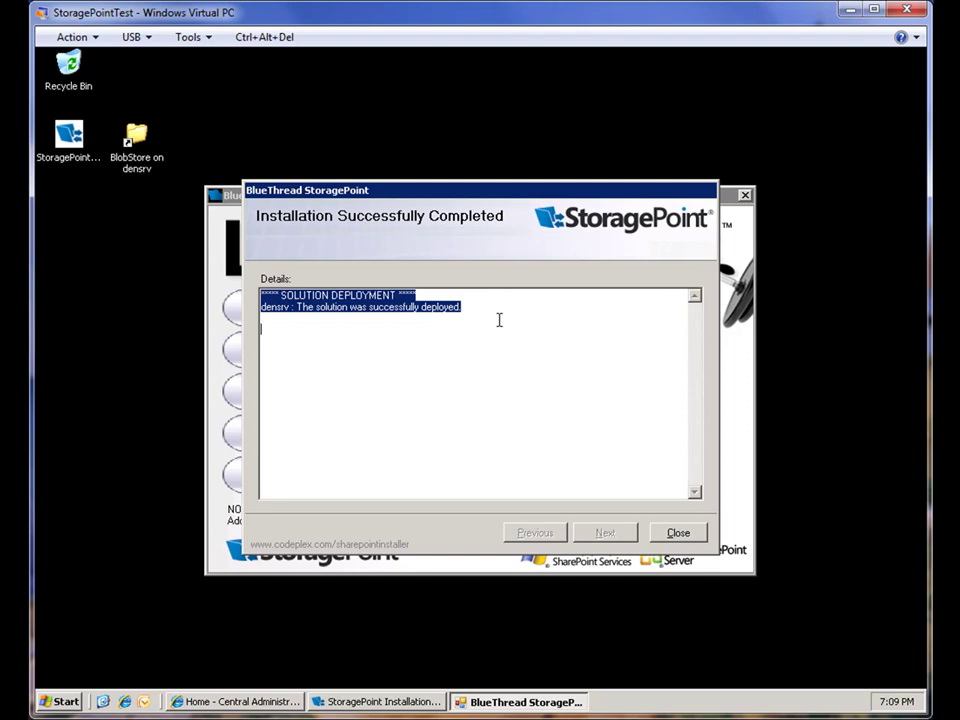
click(452, 306)
click(683, 533)
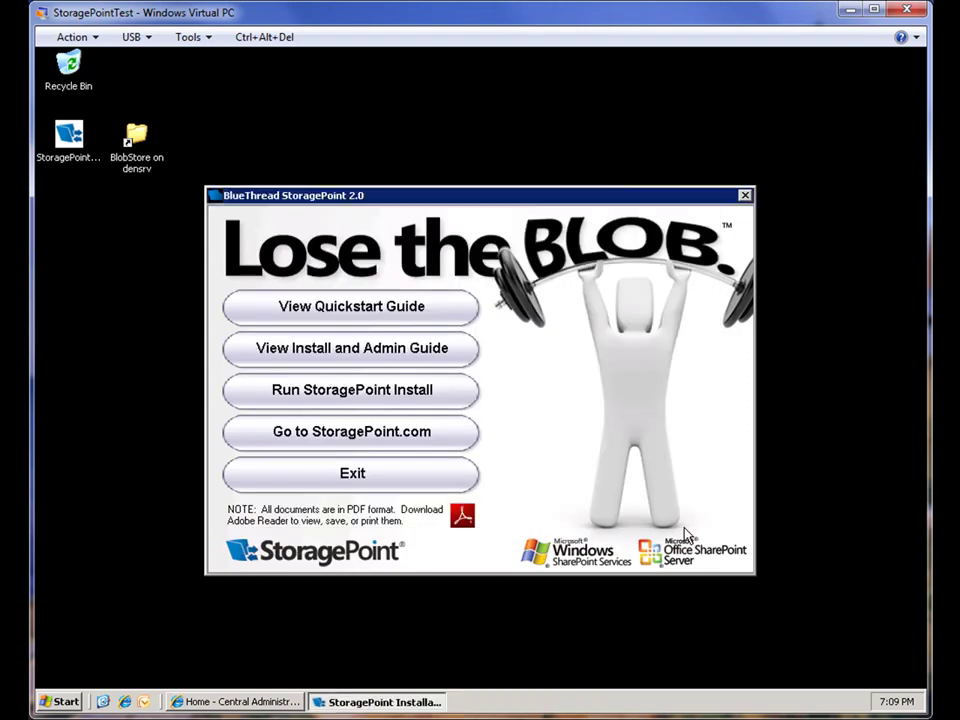
click(745, 195)
Activate StoragePoint under Application Management > License Management by pasting the registration key.
click(270, 702)
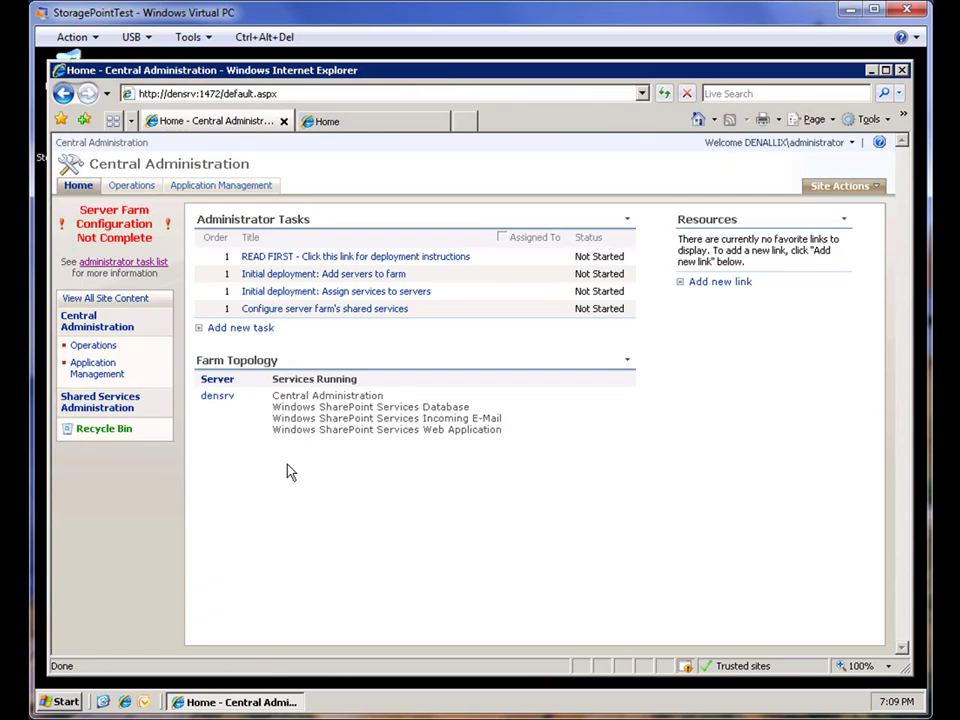
click(262, 188)
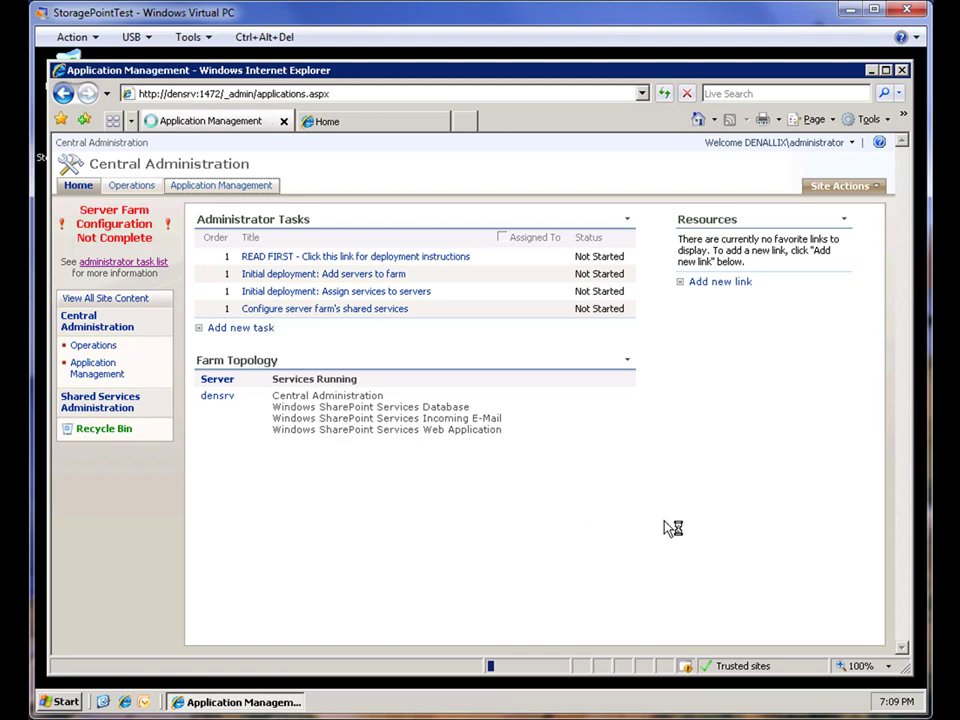
scroll(670, 528, down, 5)
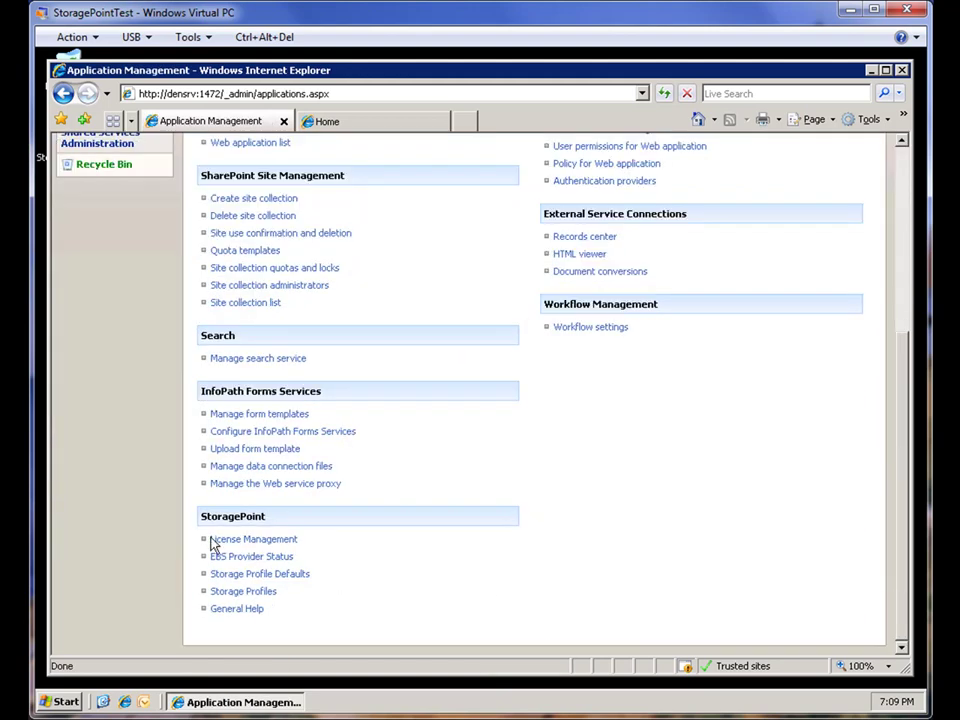
click(243, 541)
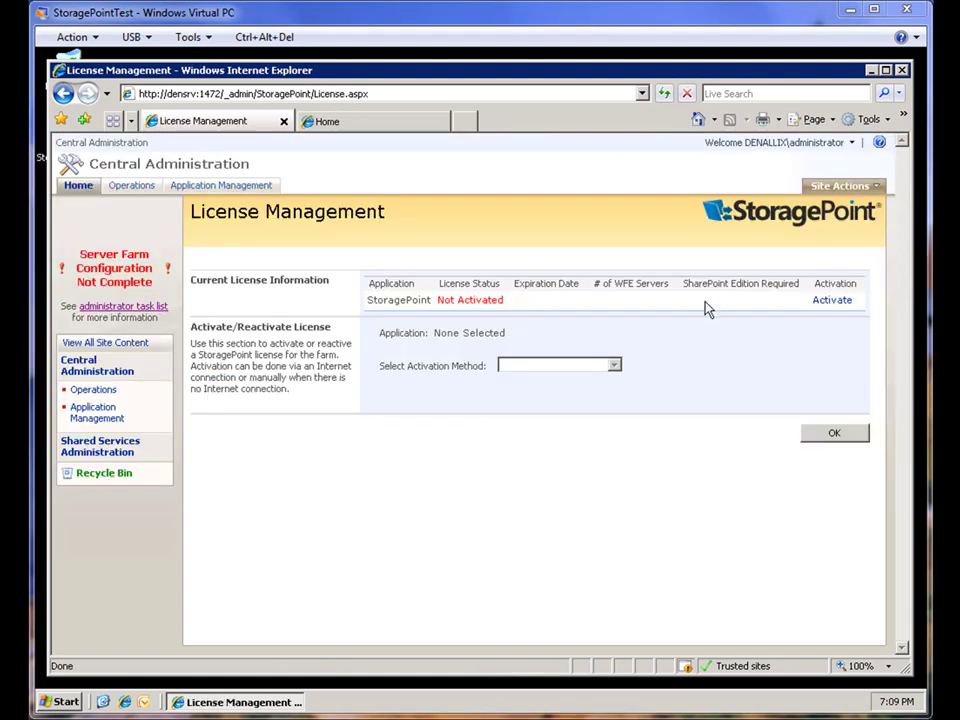
click(832, 301)
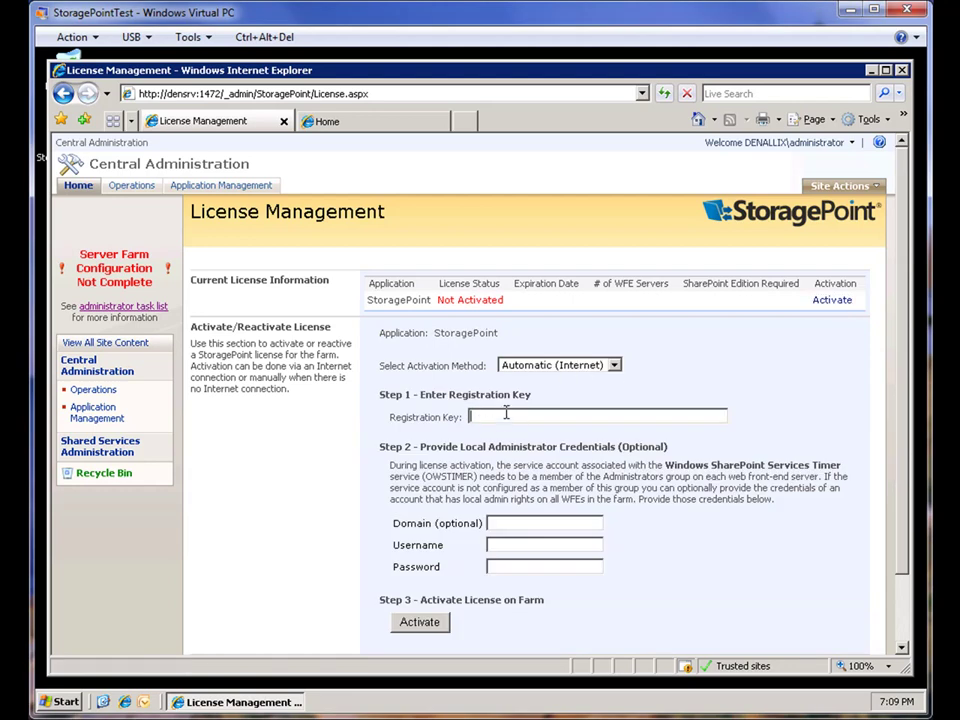
key(ctrl+v)
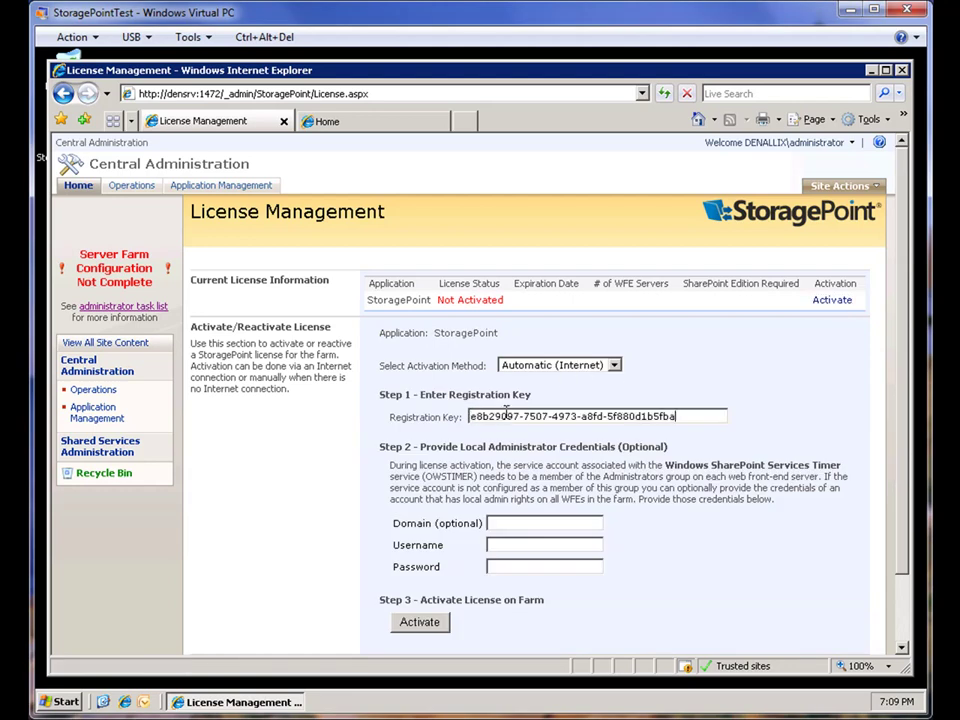
click(440, 624)
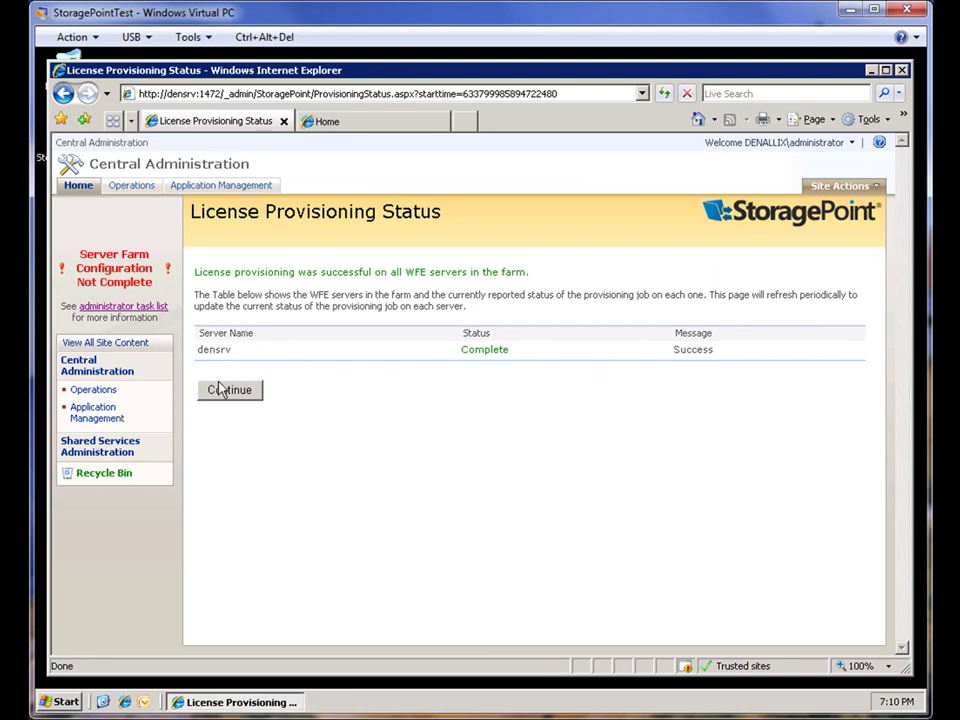
Activate the EBS provider from the EBS Provider Status page, then go back to Application Management.
click(237, 391)
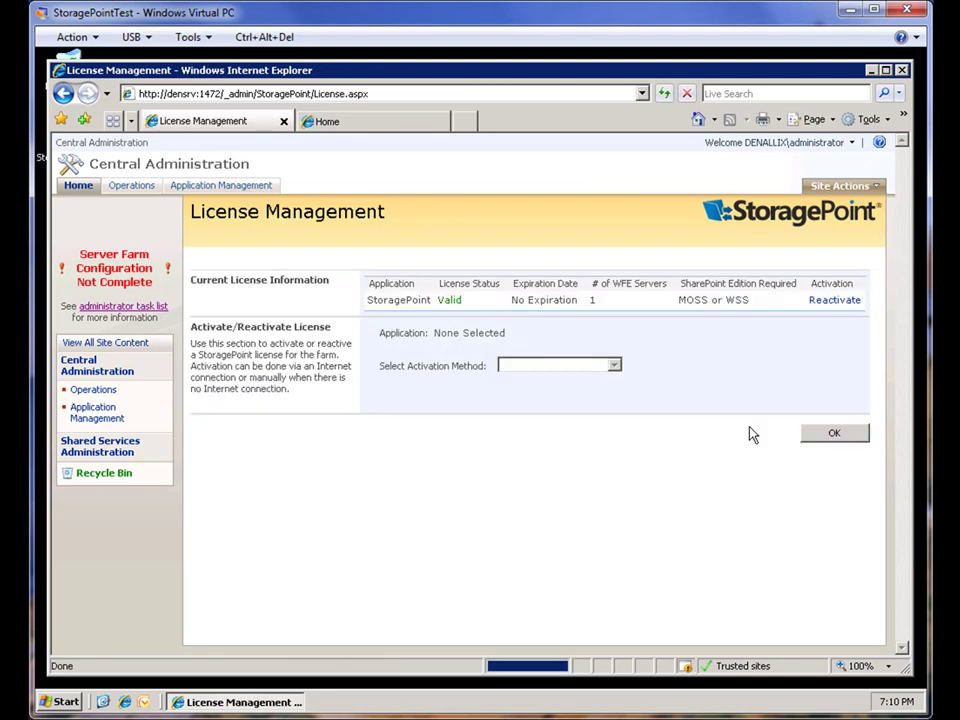
click(851, 441)
scroll(540, 565, down, 5)
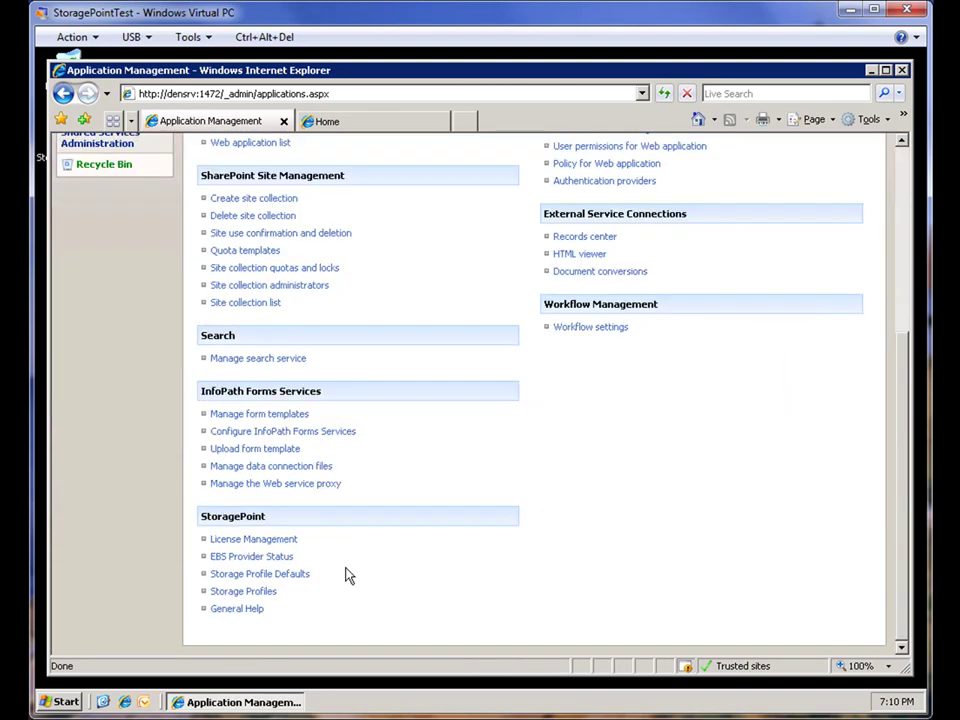
click(252, 556)
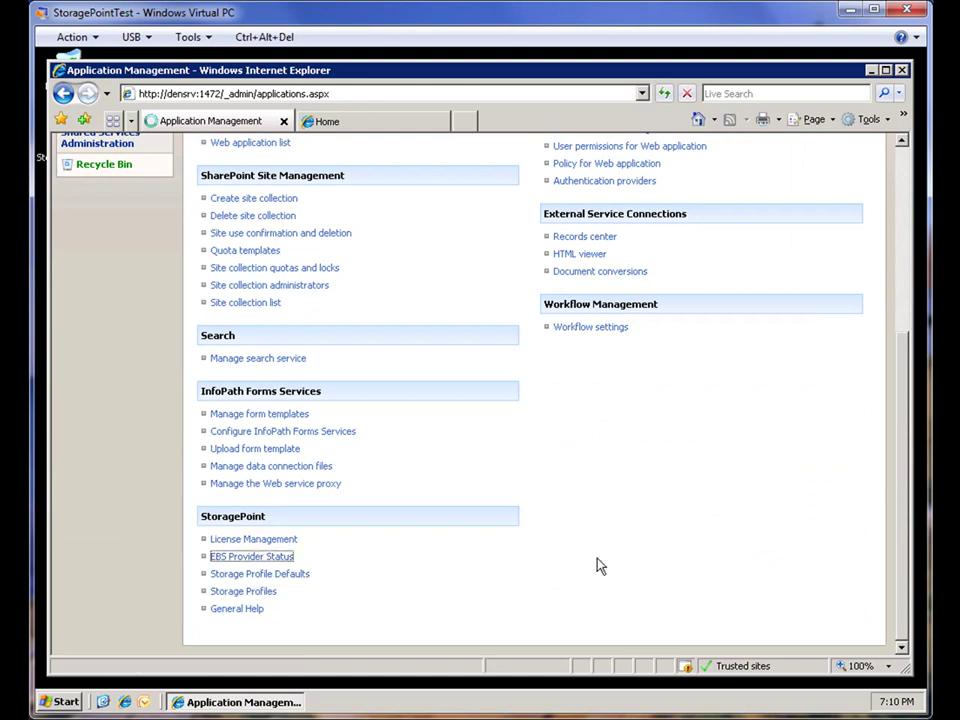
click(612, 316)
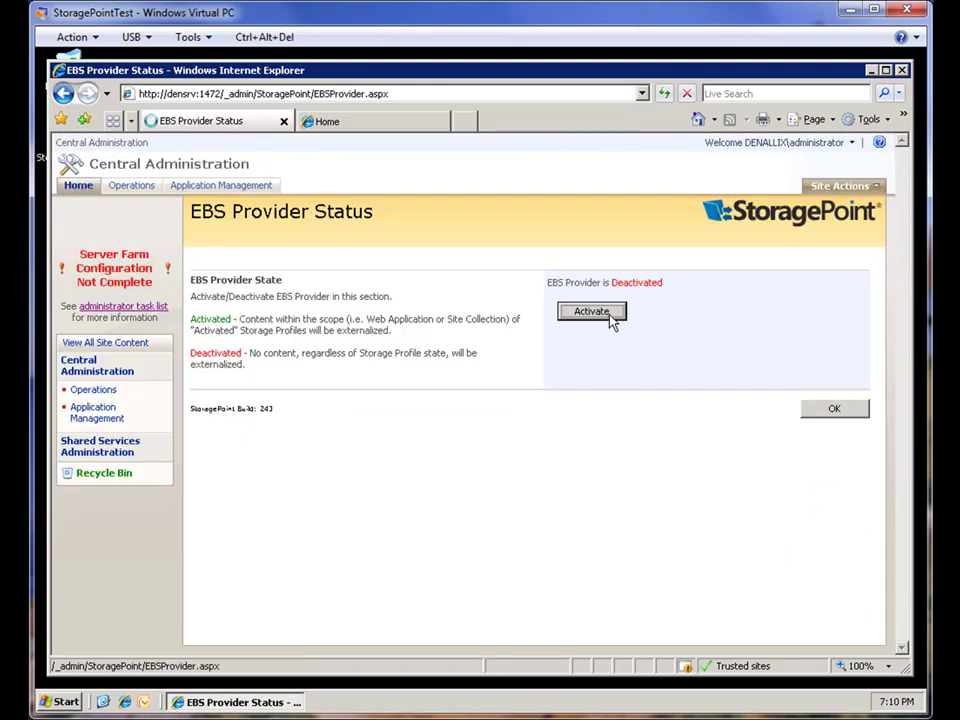
click(758, 376)
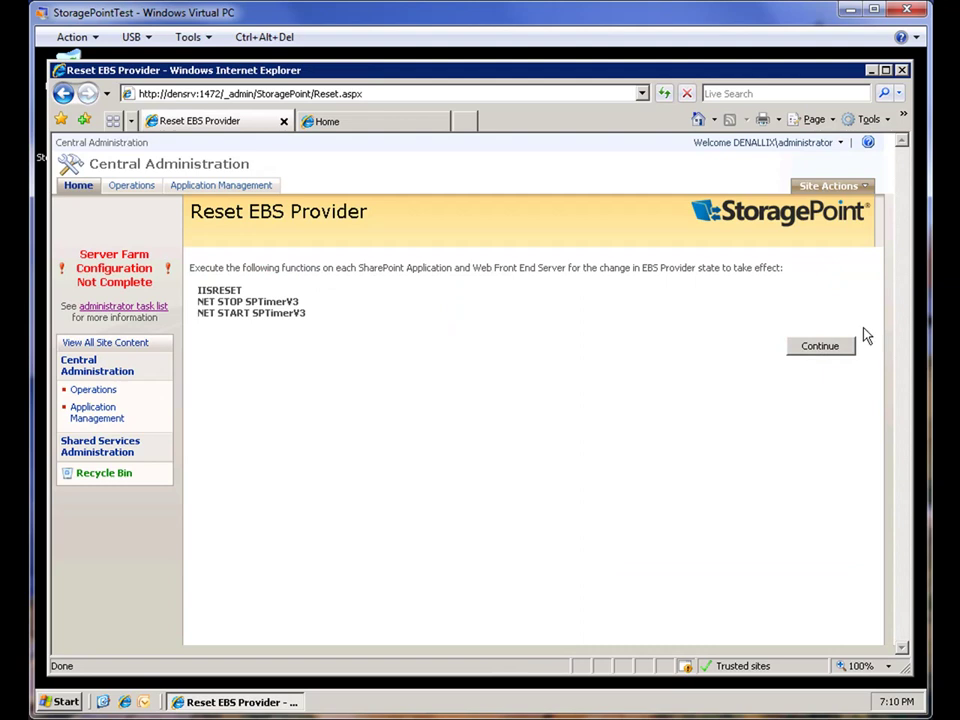
click(828, 349)
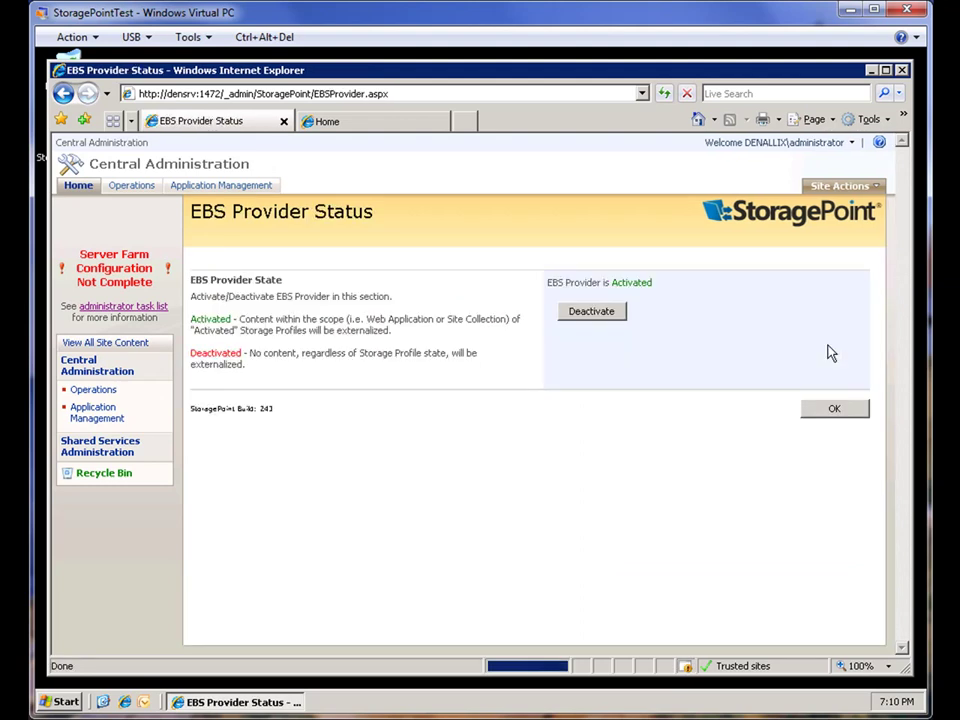
click(835, 410)
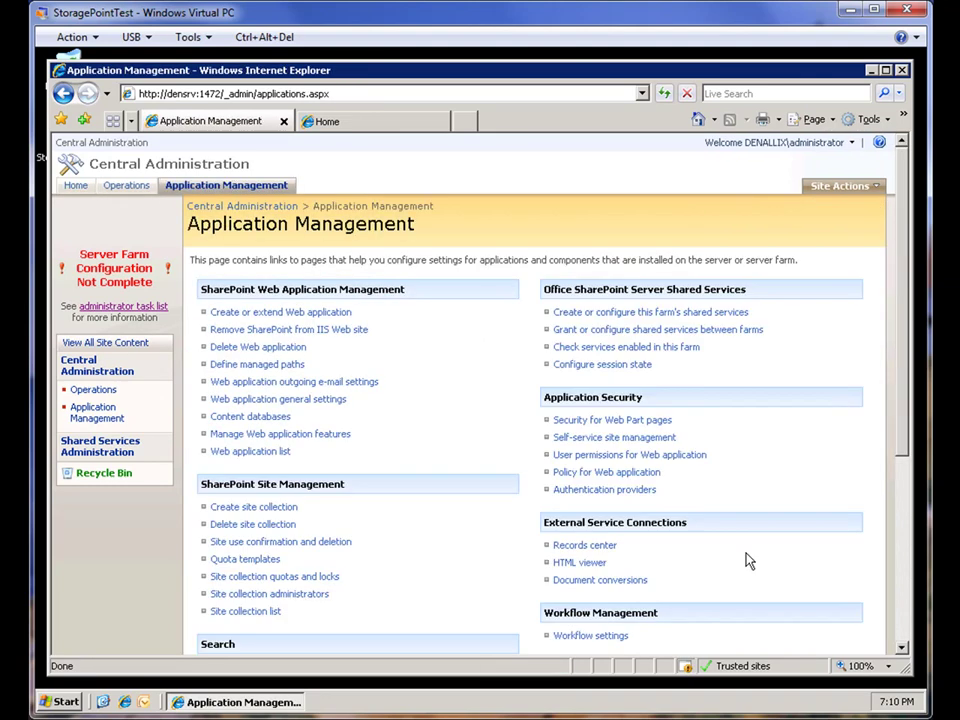
scroll(742, 565, down, 5)
Create a new storage profile scoped to the Portal web application.
click(222, 594)
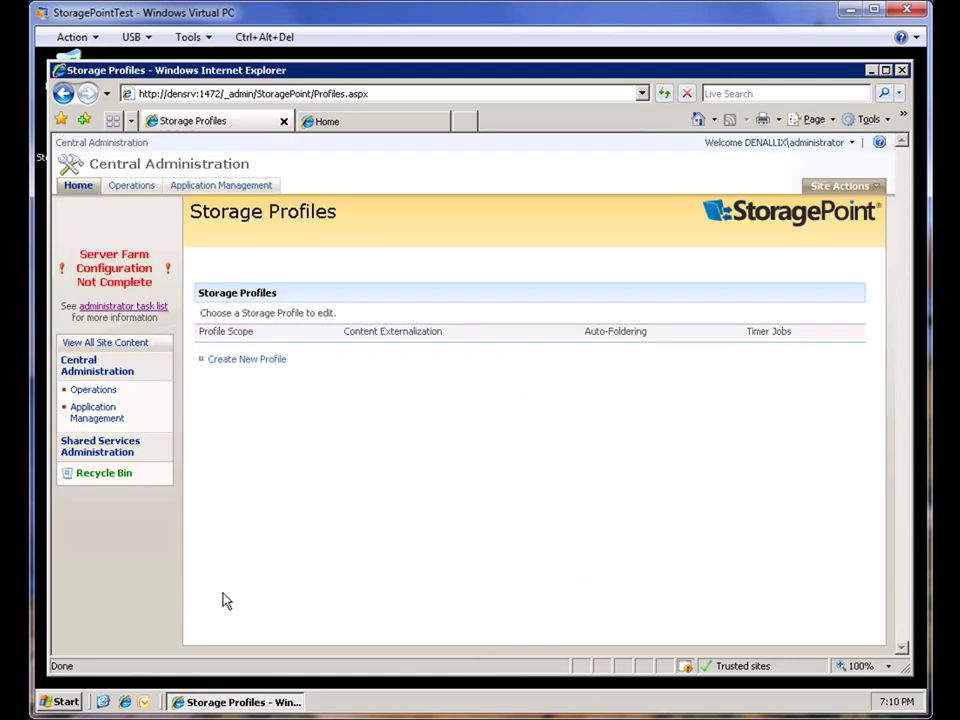
click(276, 361)
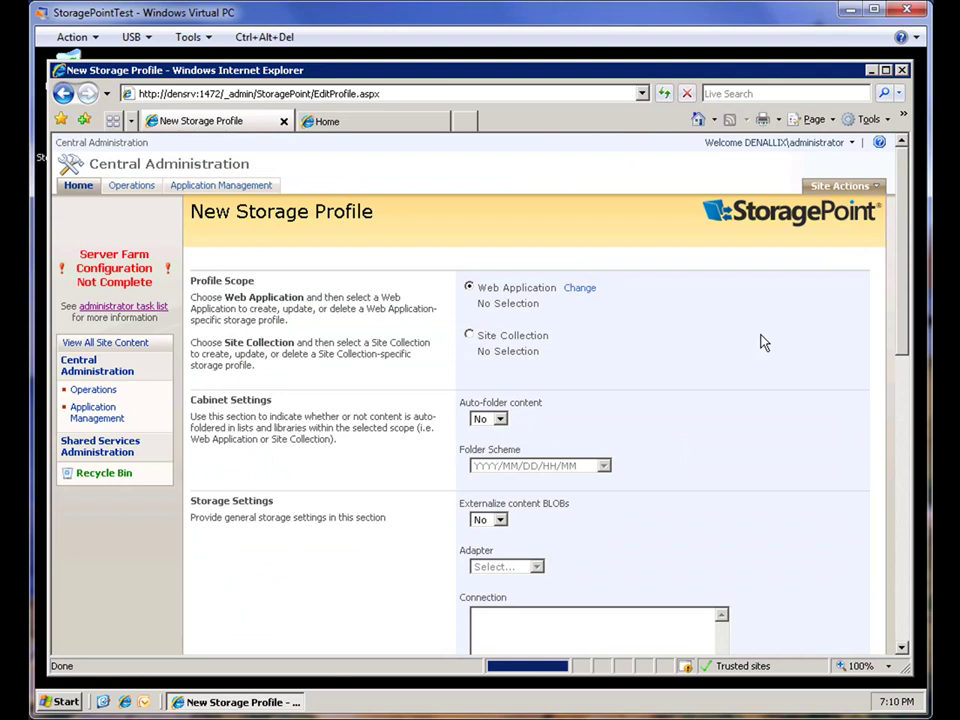
click(514, 336)
click(516, 289)
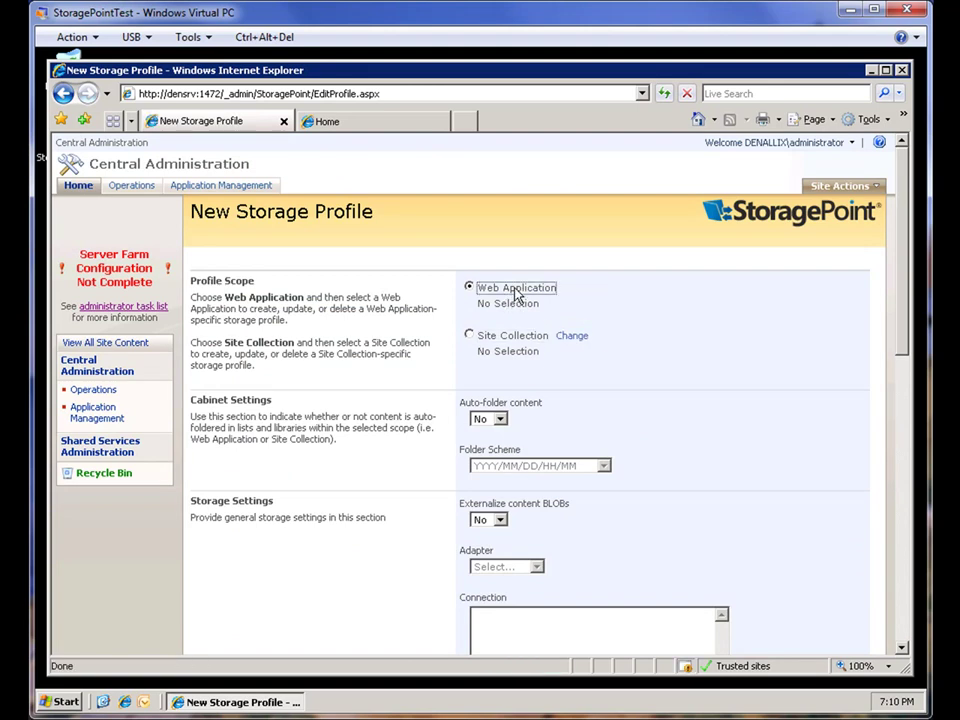
click(589, 290)
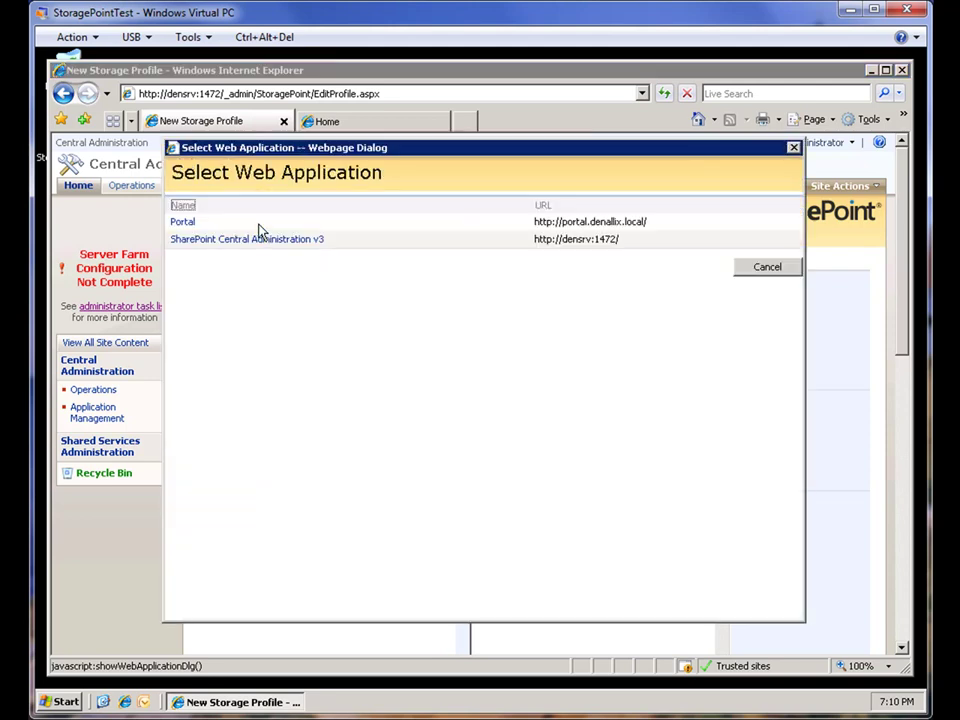
click(180, 222)
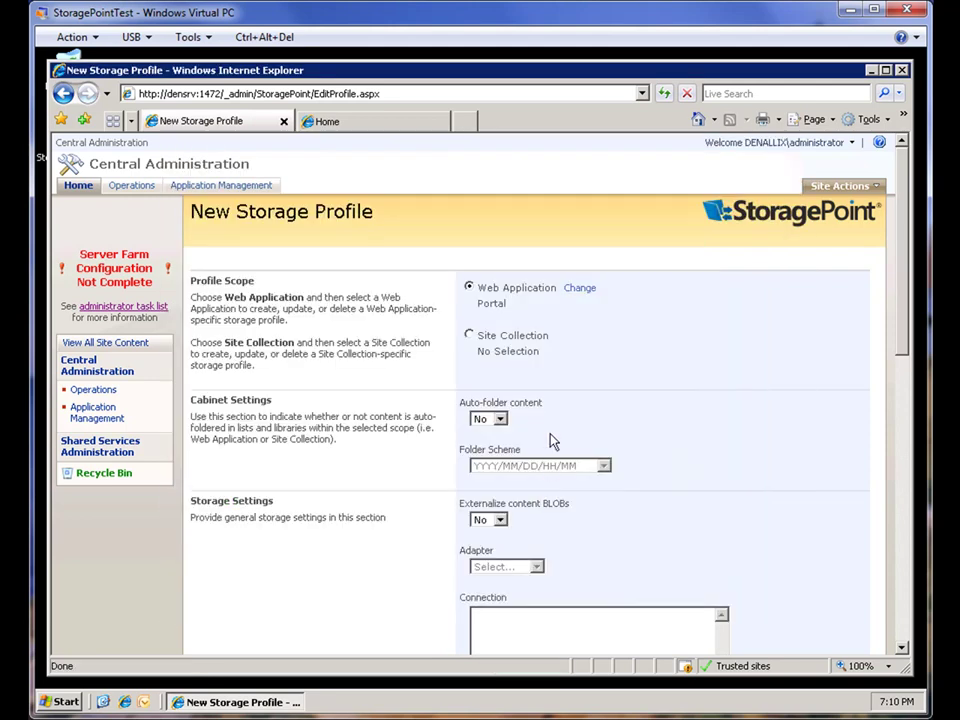
Turn auto-folder content on with the YYYY/MM/DD/HH folder scheme.
click(500, 420)
click(489, 444)
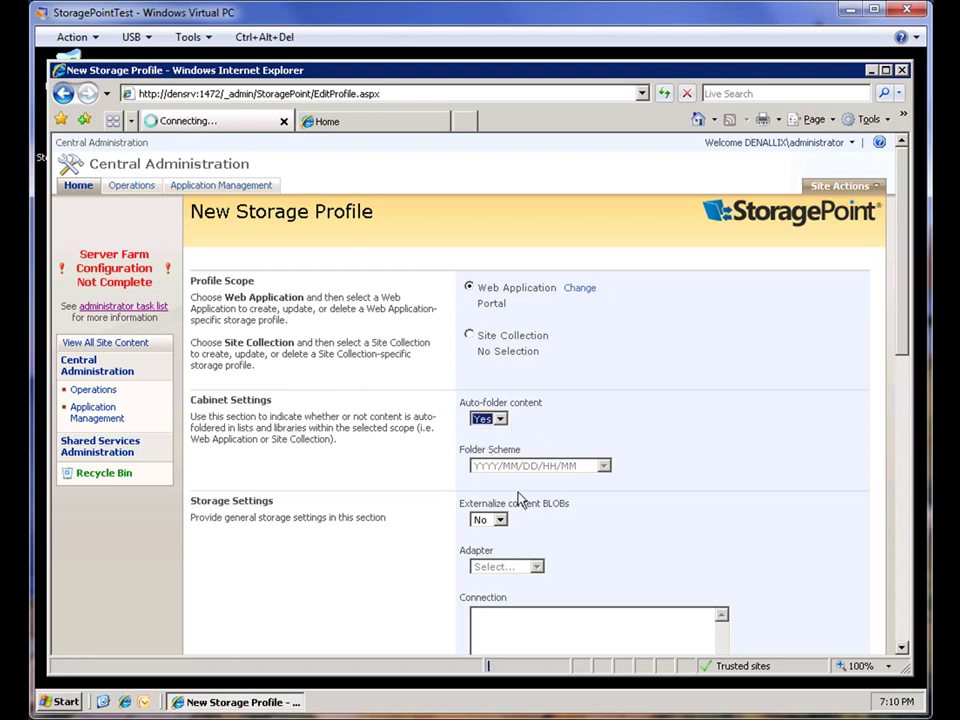
click(506, 467)
click(514, 516)
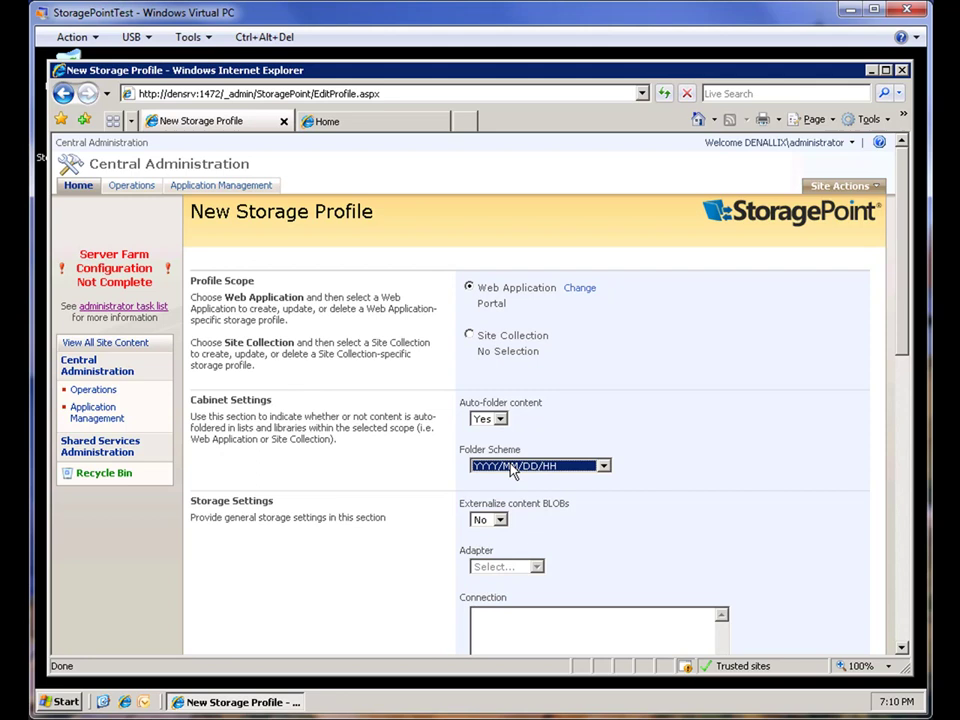
Enable BLOB externalization using the FileSystem adapter with path \\densrv\blobstore.
click(500, 521)
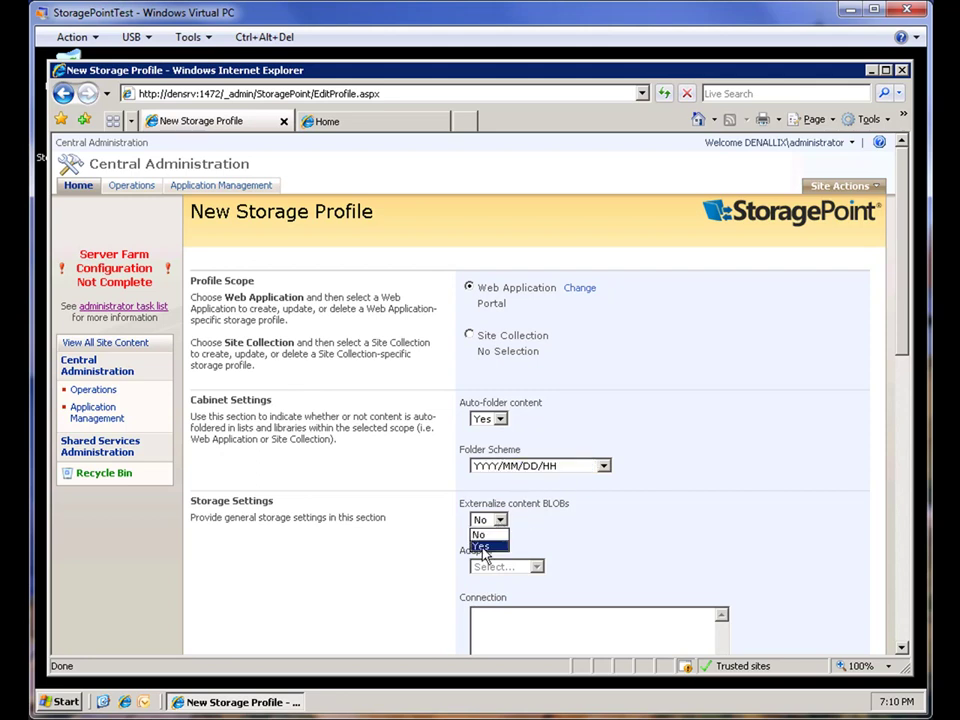
click(480, 545)
click(494, 567)
click(497, 593)
click(523, 643)
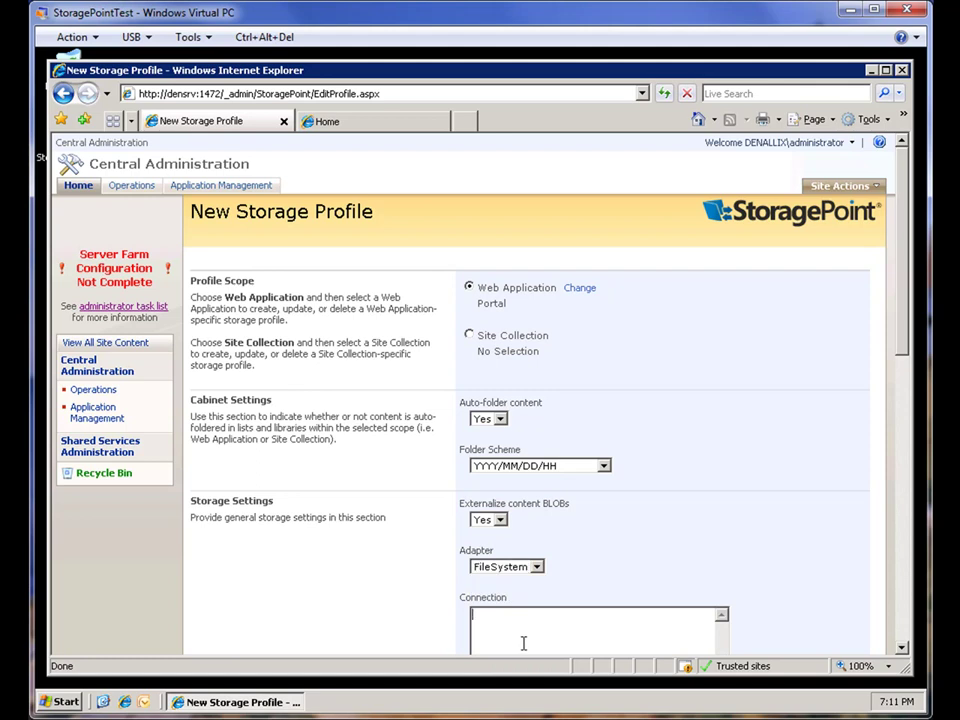
text(path=\\densrv\blobstore)
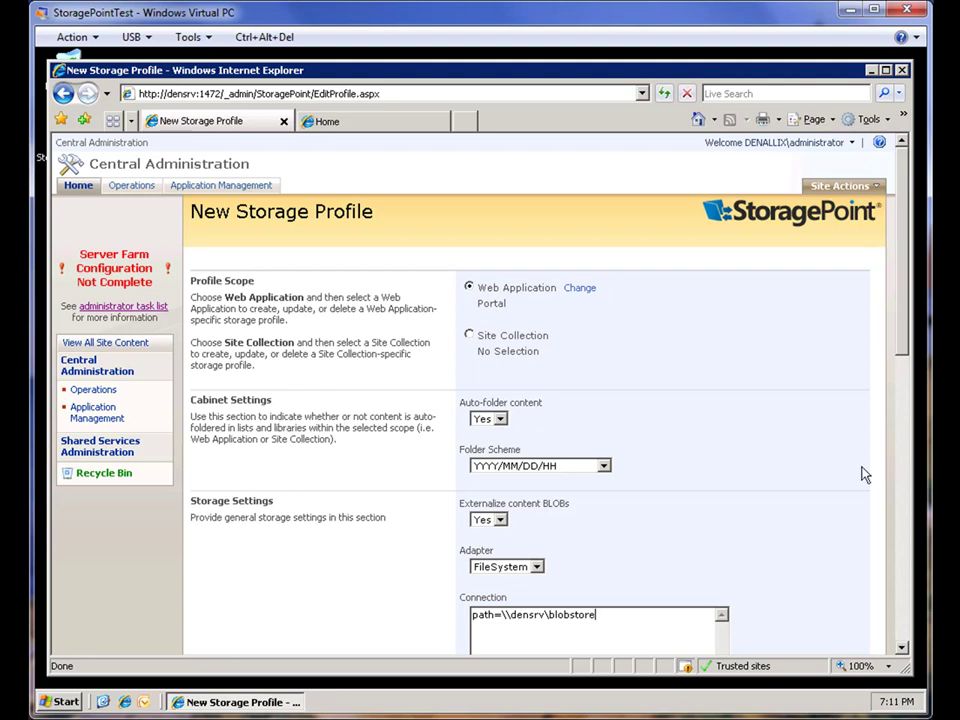
Reconfirm the YYYY/MM/DD/HH folder scheme and run Test Storage Settings successfully.
drag(902, 326, 897, 476)
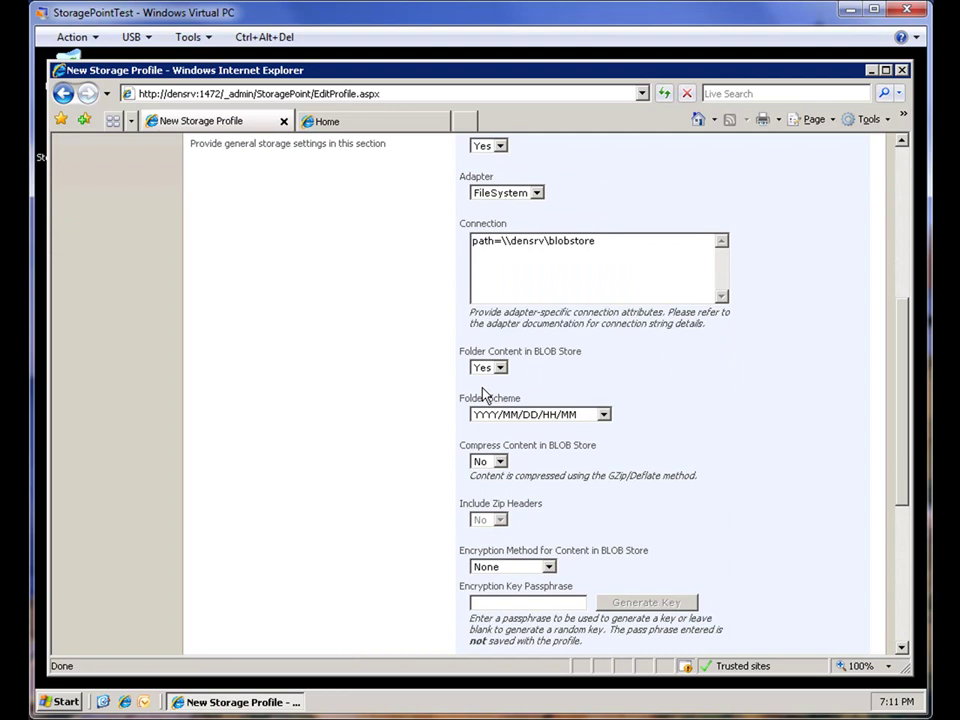
click(503, 415)
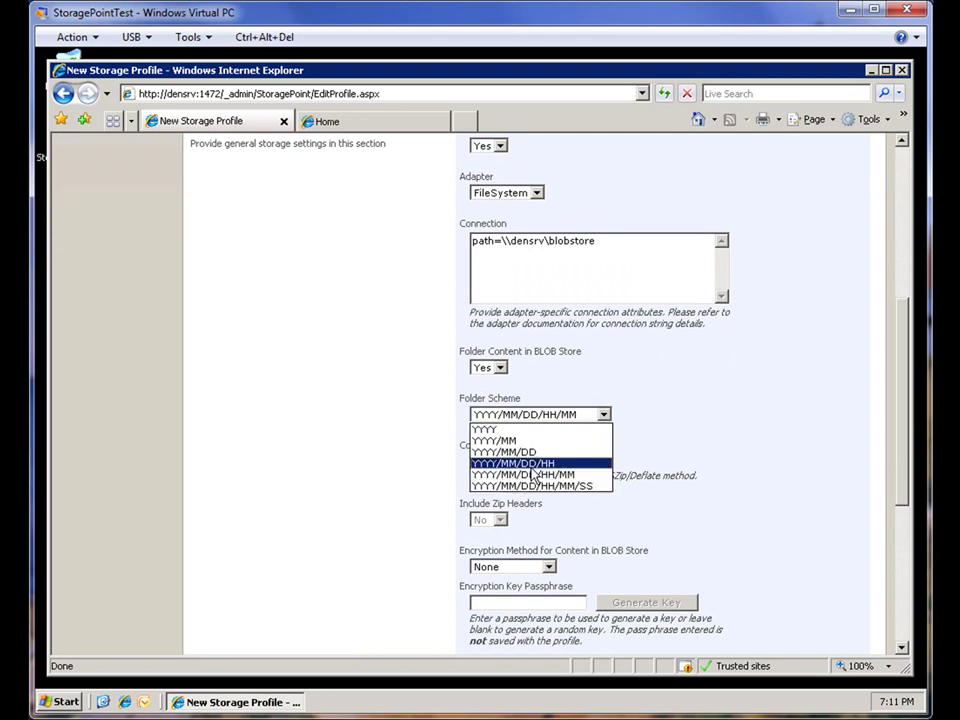
click(533, 465)
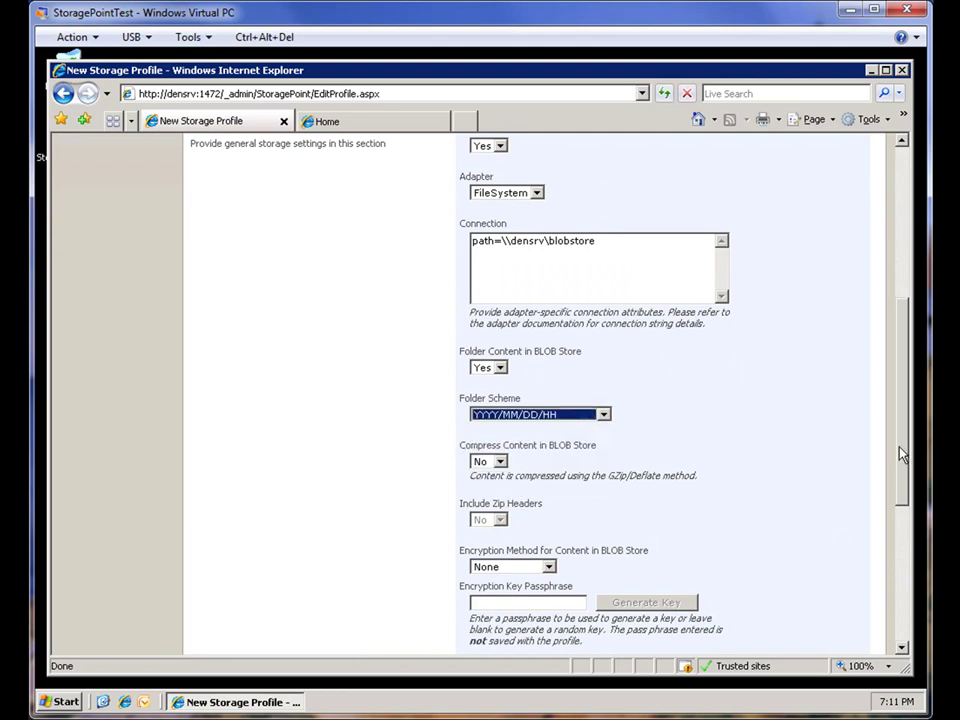
drag(902, 452, 885, 572)
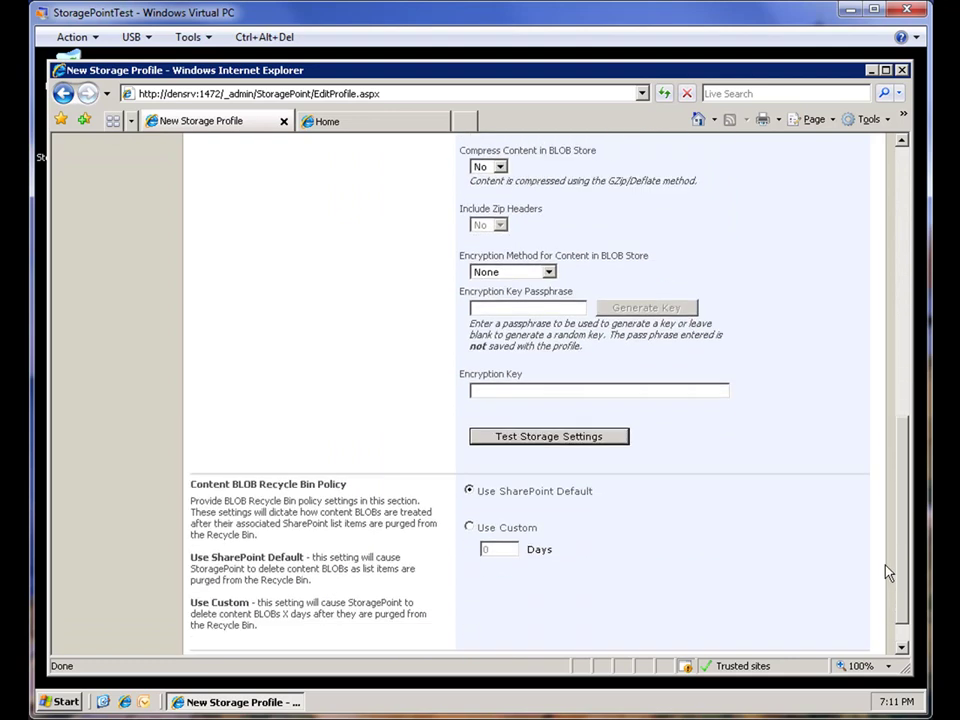
click(578, 437)
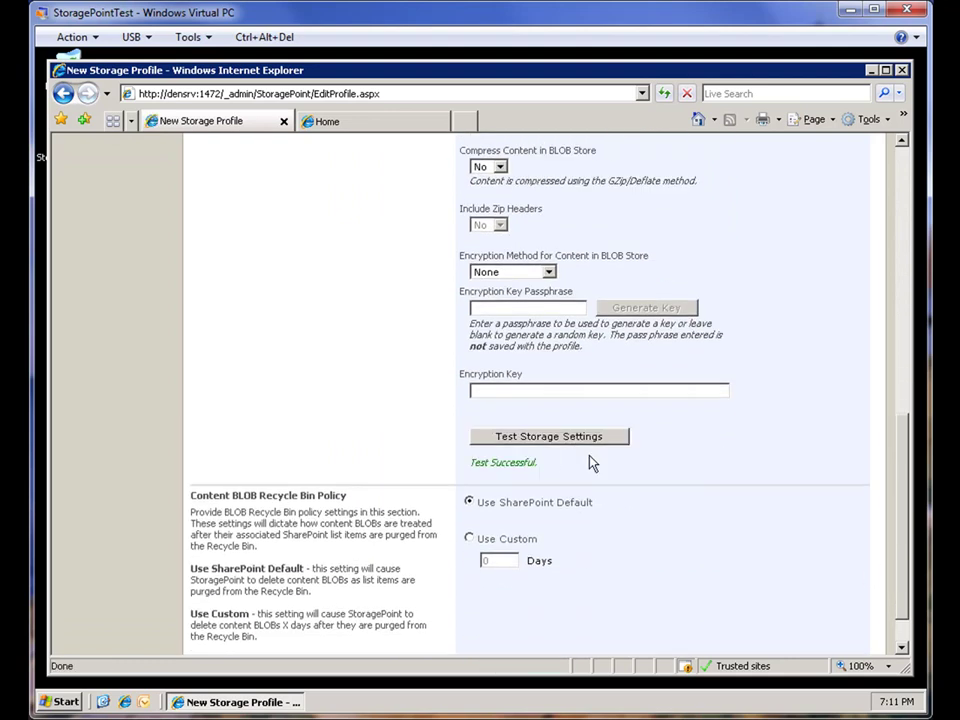
Scroll to the bottom of the new Portal storage profile and save it.
scroll(853, 536, down, 2)
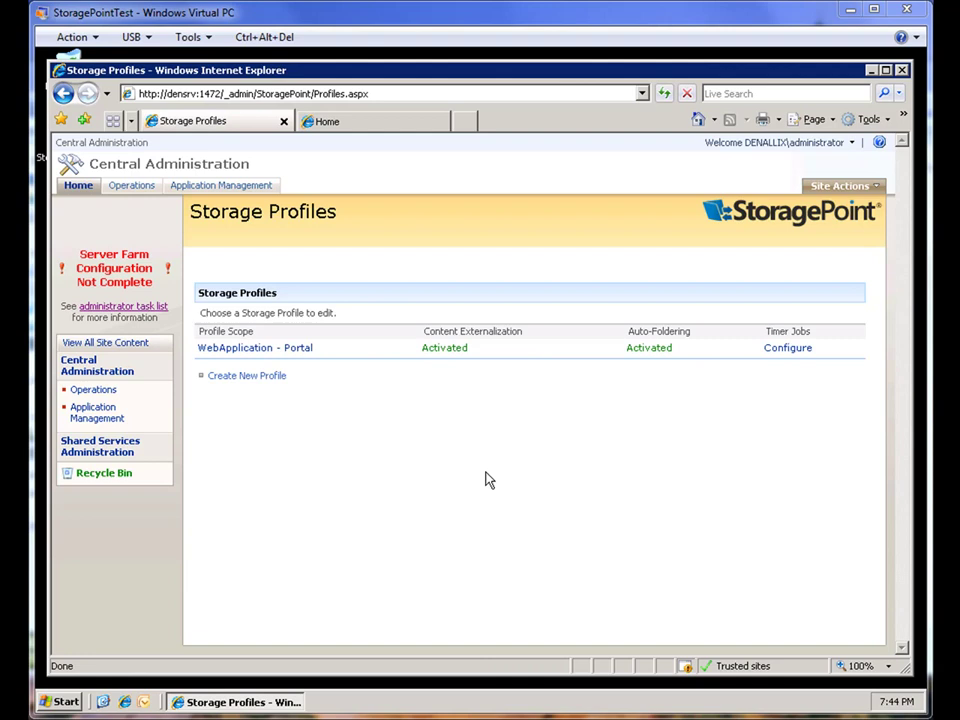
Upload invoice 145.tif to the Finance site's Invoices library.
click(392, 127)
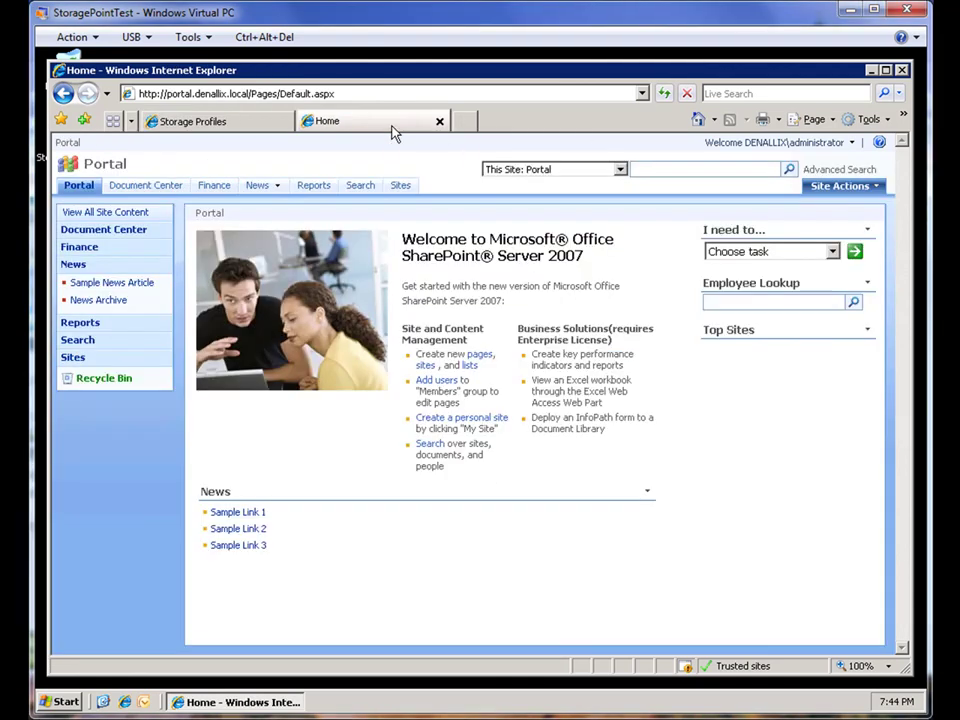
click(214, 188)
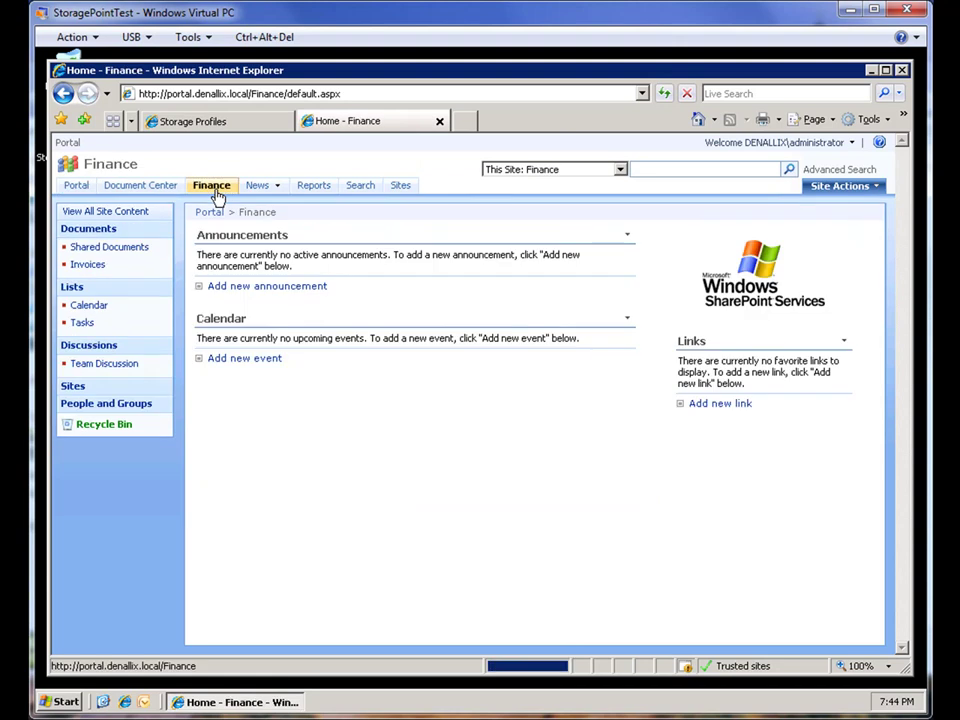
click(90, 265)
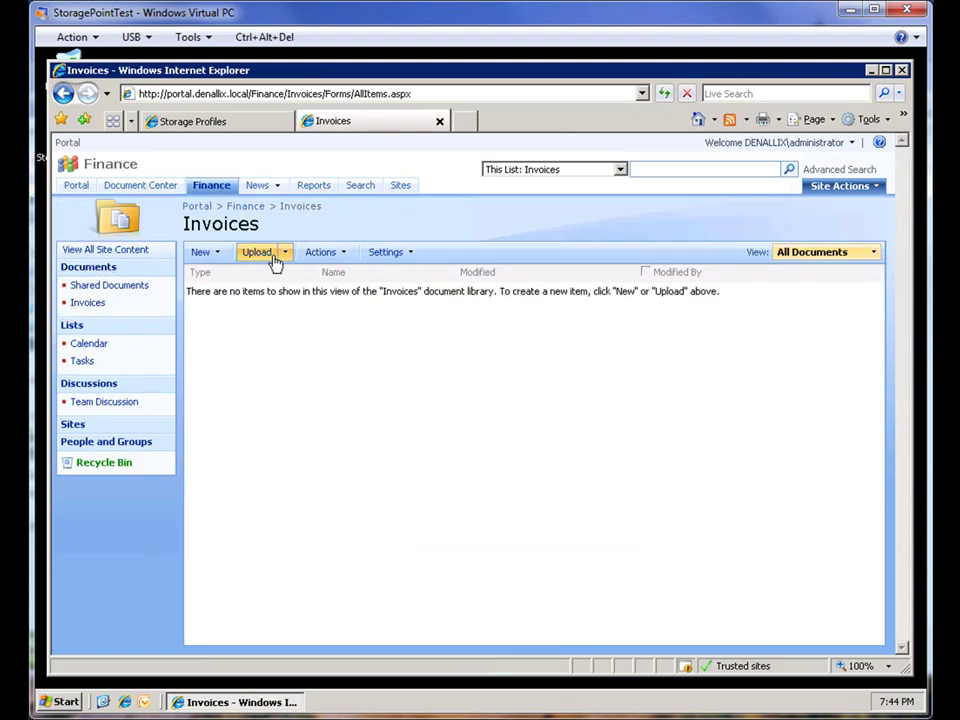
click(258, 252)
click(757, 295)
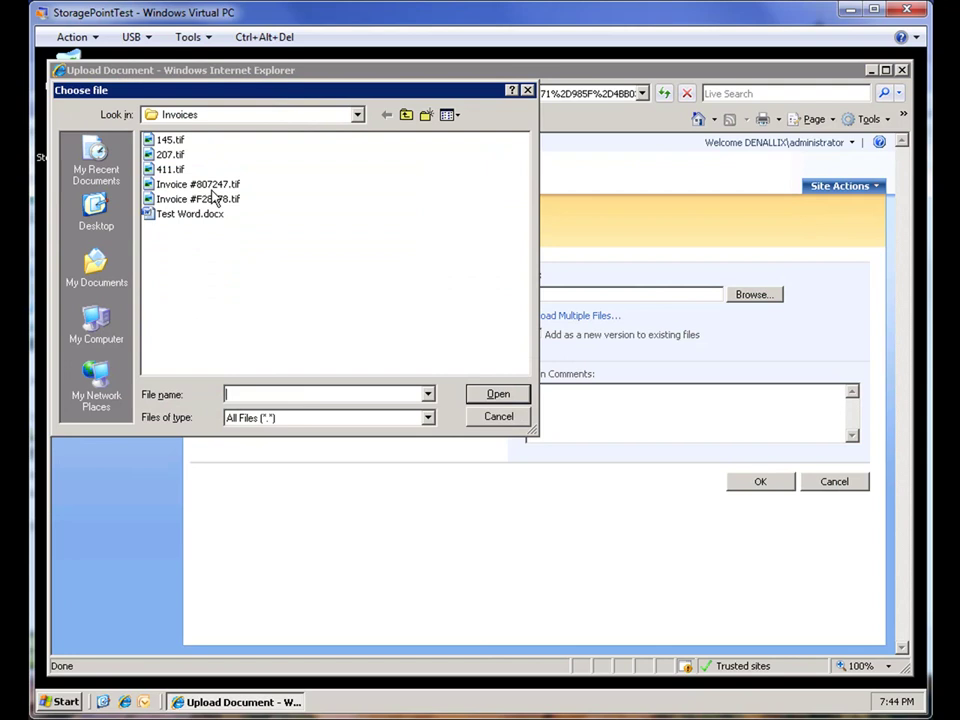
double_click(178, 154)
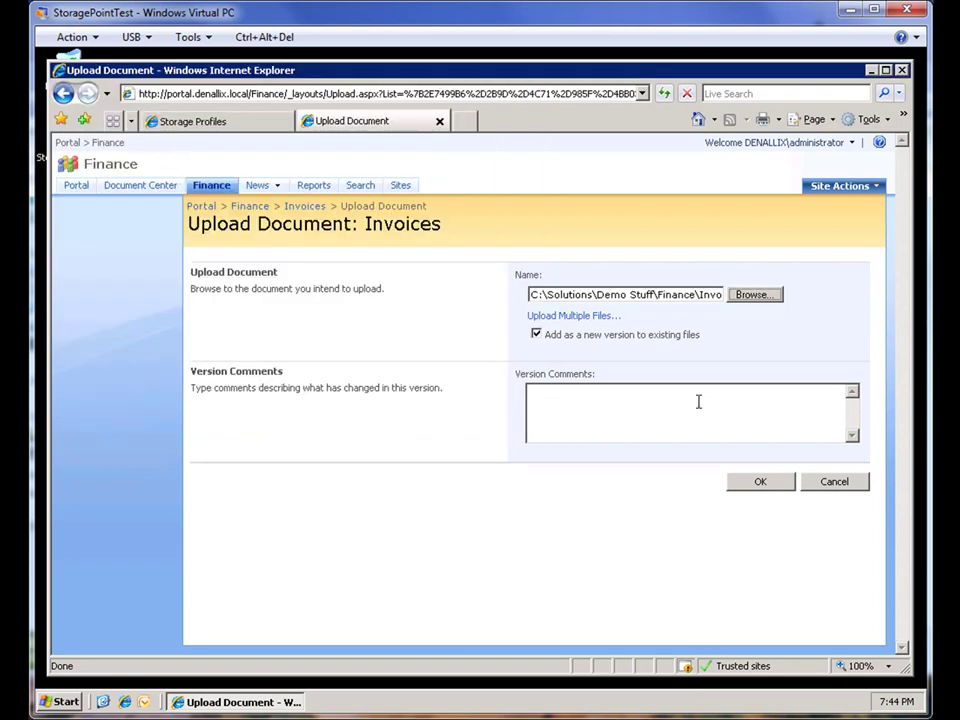
click(748, 487)
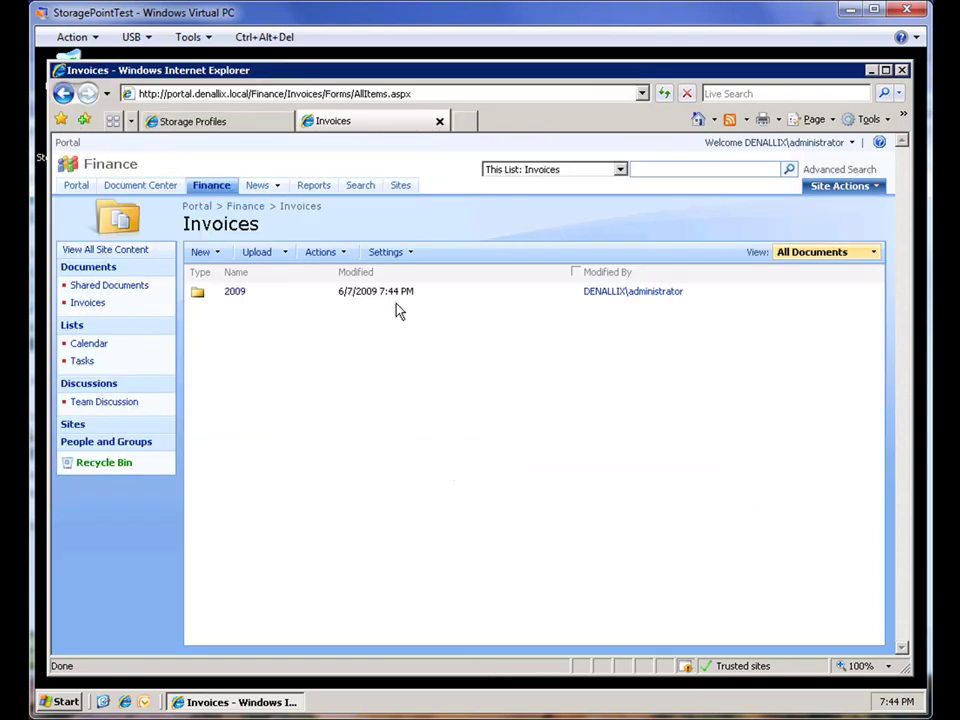
Drill into folders 2009 > 6 > 7 > 19 and open item 145's dropdown menu.
click(203, 295)
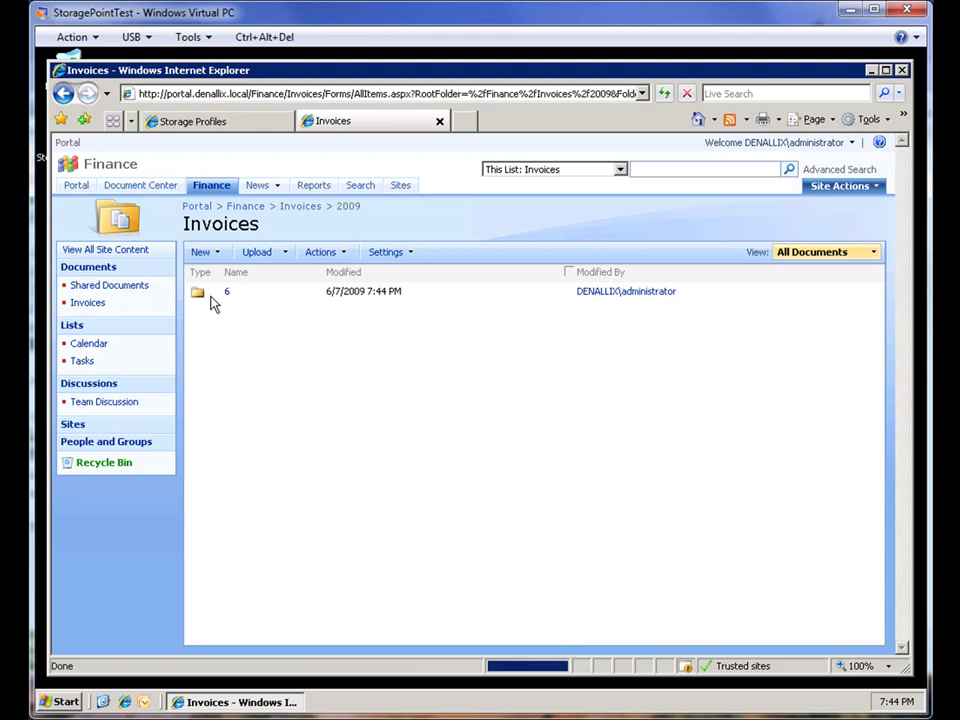
click(203, 298)
click(203, 298)
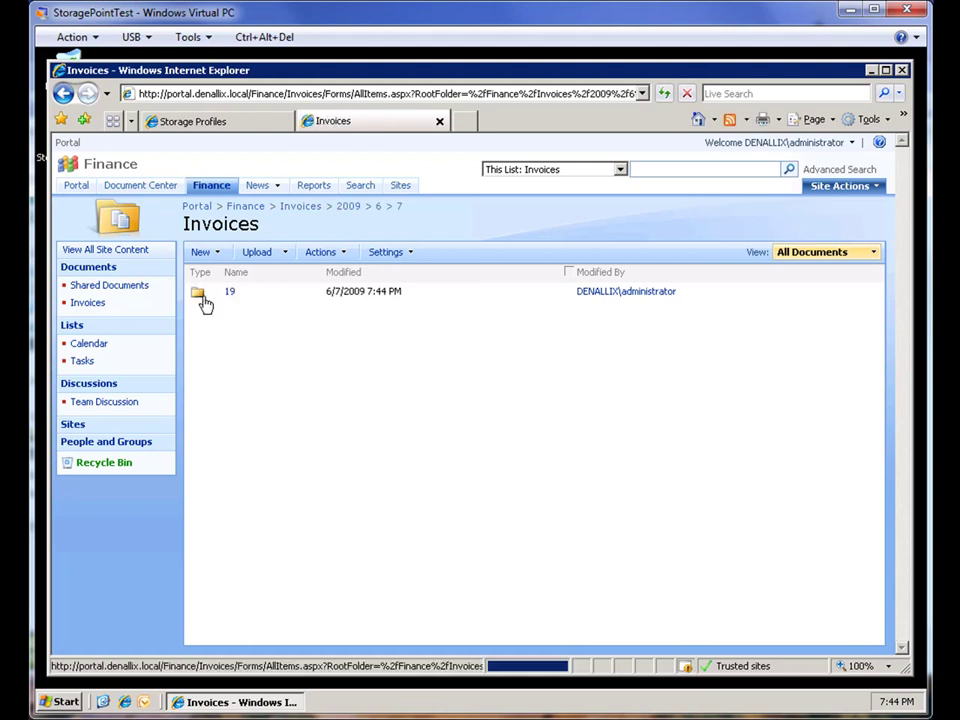
click(203, 298)
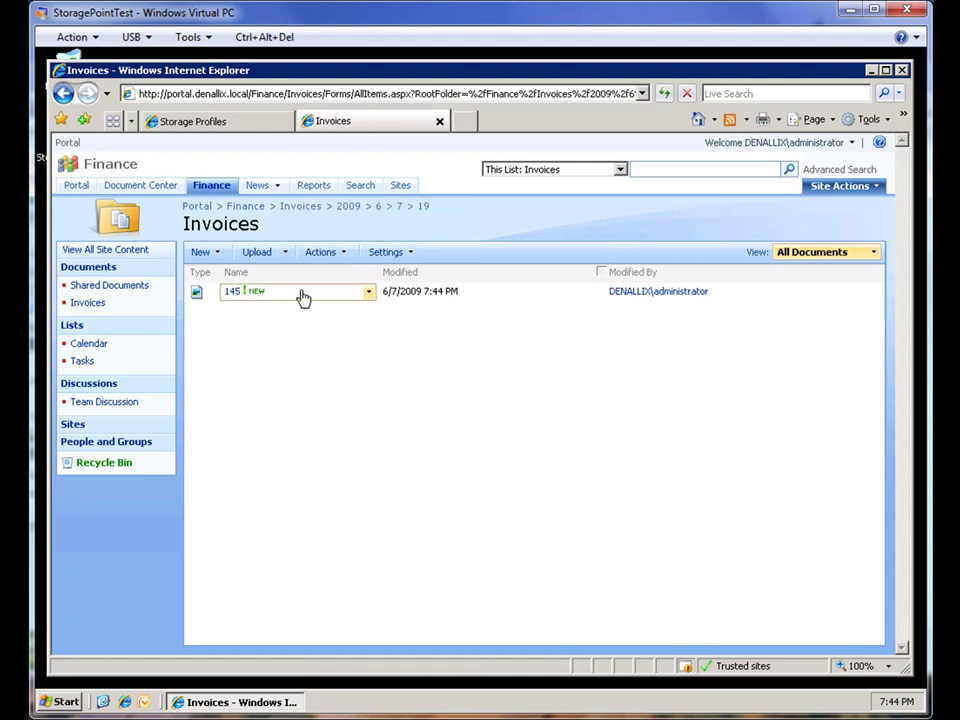
click(303, 296)
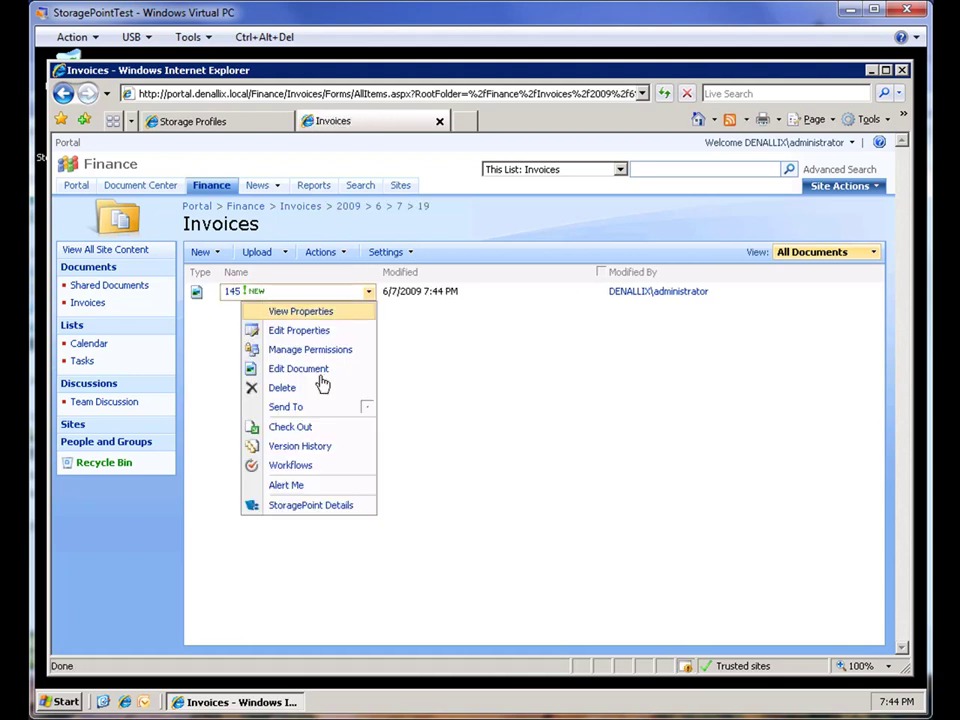
Check invoice 145's StoragePoint Details for the GUID blob name, then open the invoice.
click(324, 508)
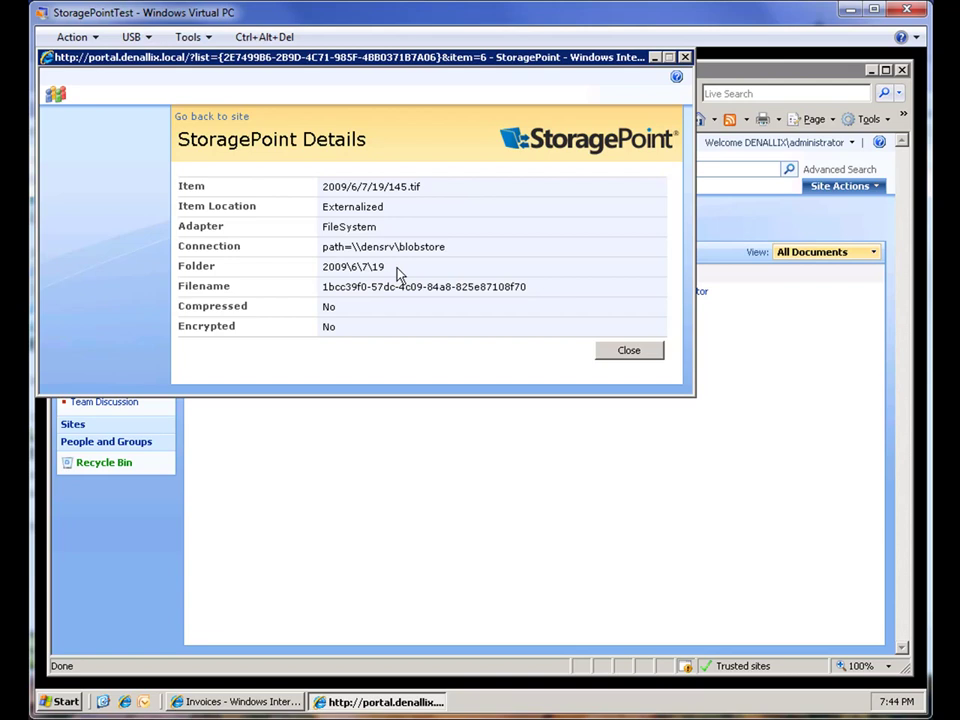
click(638, 352)
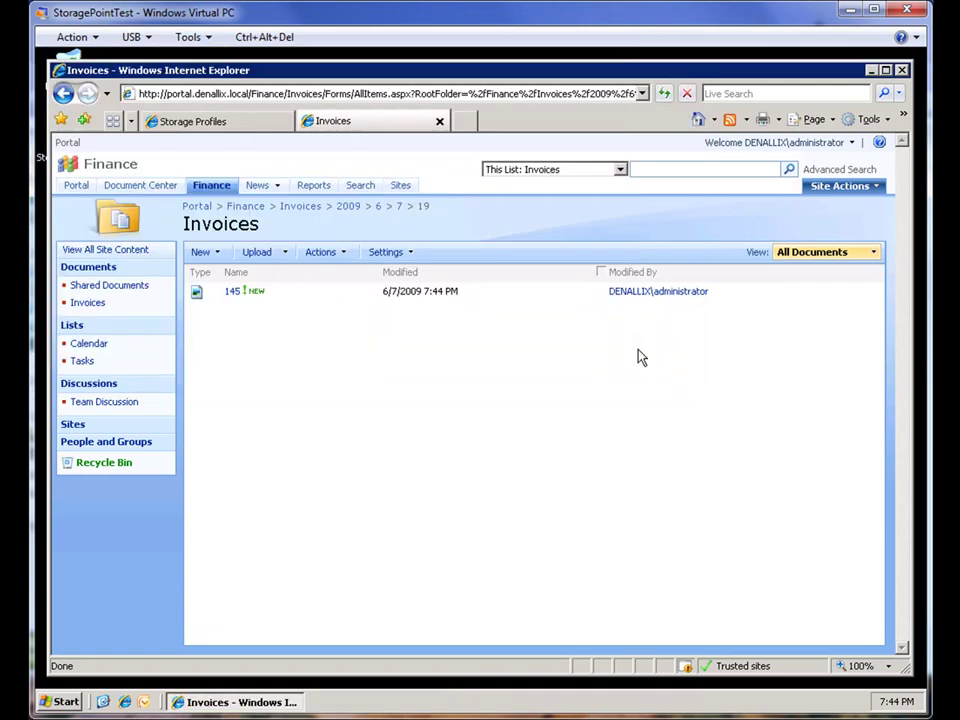
click(232, 291)
Open invoice 145 in Picture and Fax Viewer, review it, then close the viewer.
click(398, 416)
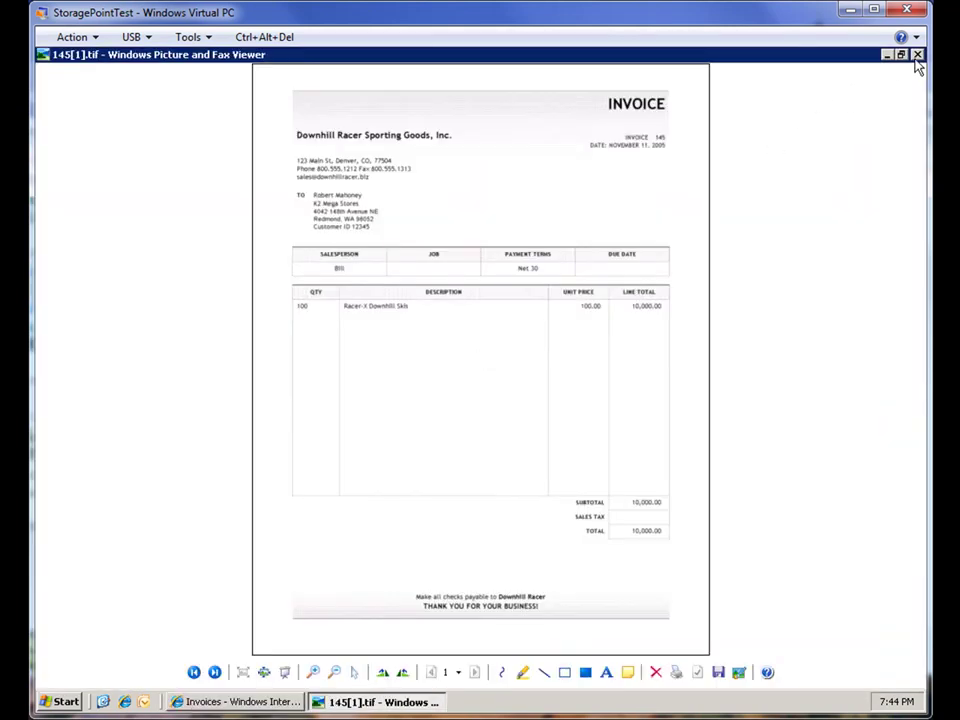
click(917, 56)
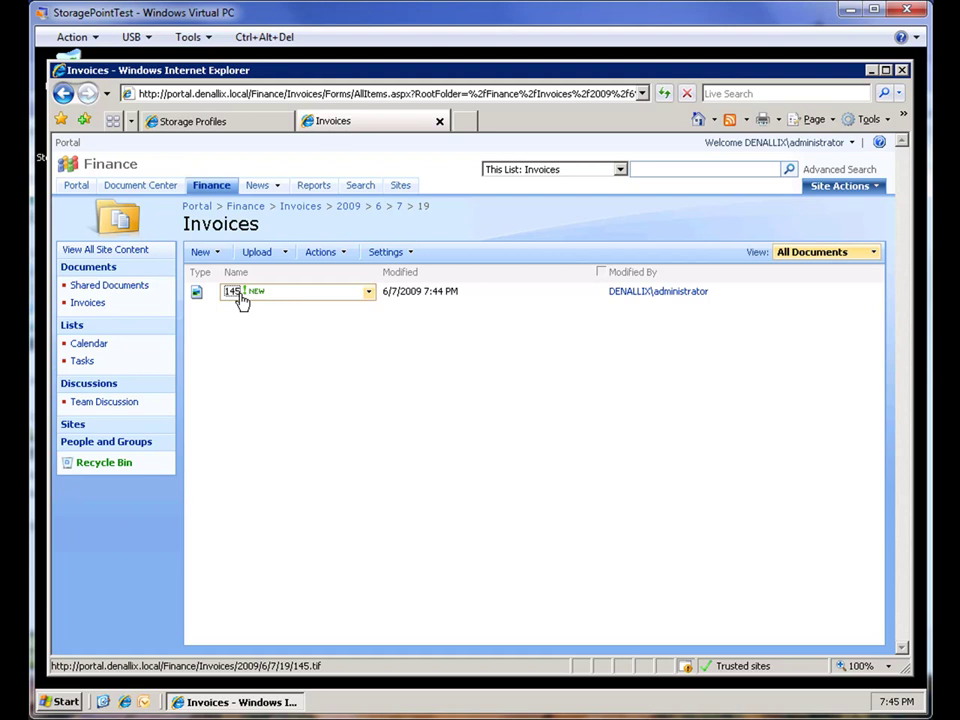
Open the BlobStore folder and drill into 2009\6\7\19 to see the GUID-named file.
click(871, 70)
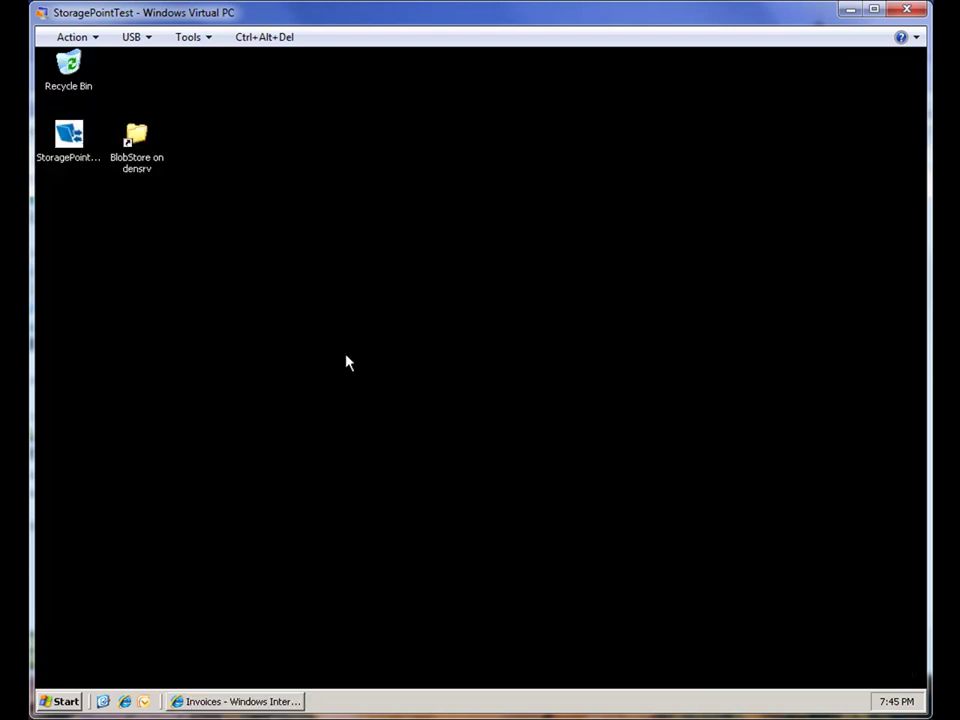
double_click(146, 156)
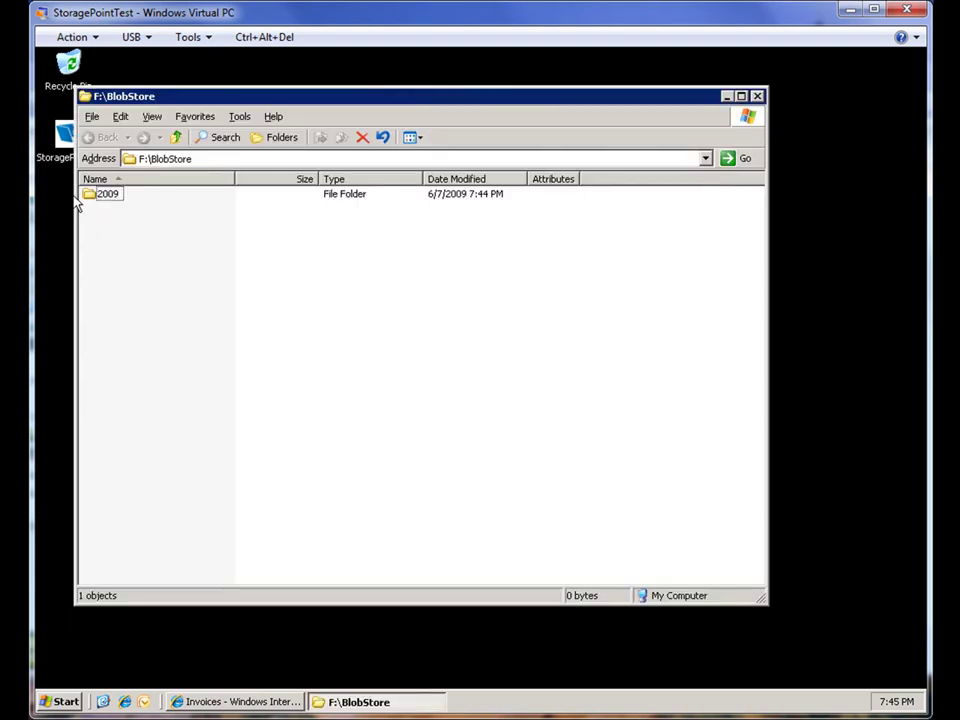
click(101, 198)
double_click(102, 197)
double_click(101, 197)
double_click(101, 197)
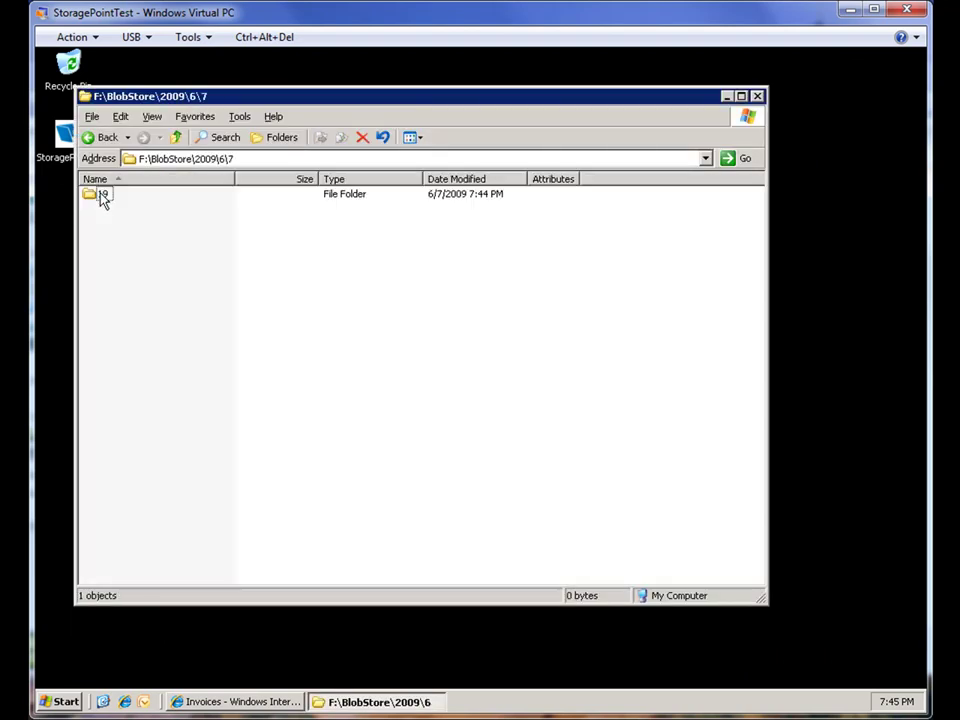
click(101, 197)
double_click(102, 197)
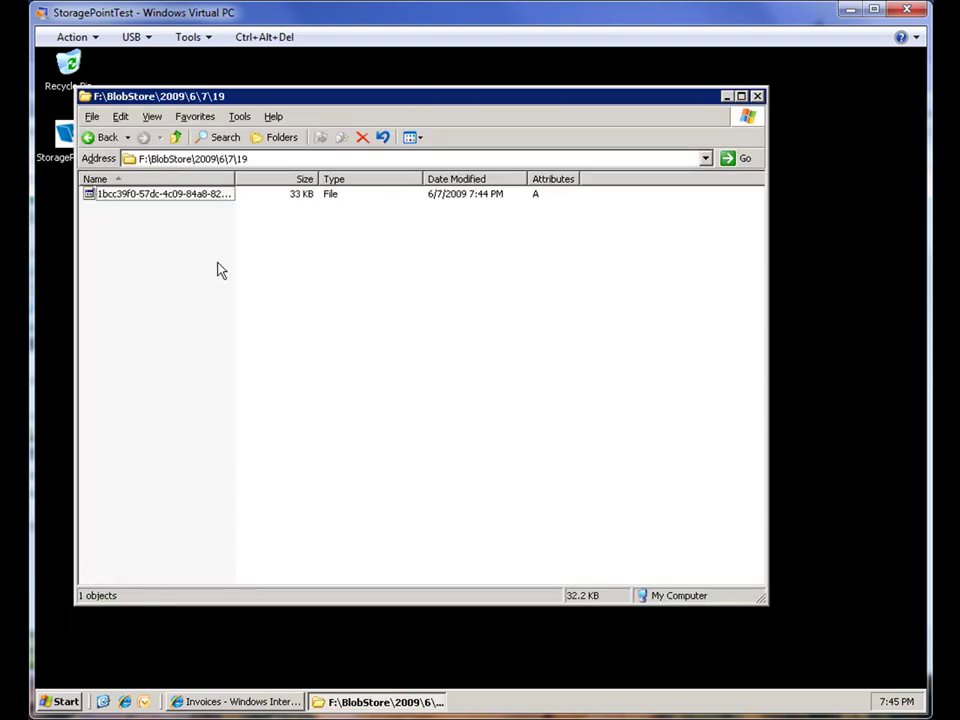
double_click(236, 178)
Add .tif to the GUID file's name and open it to confirm it is the invoice.
click(240, 197)
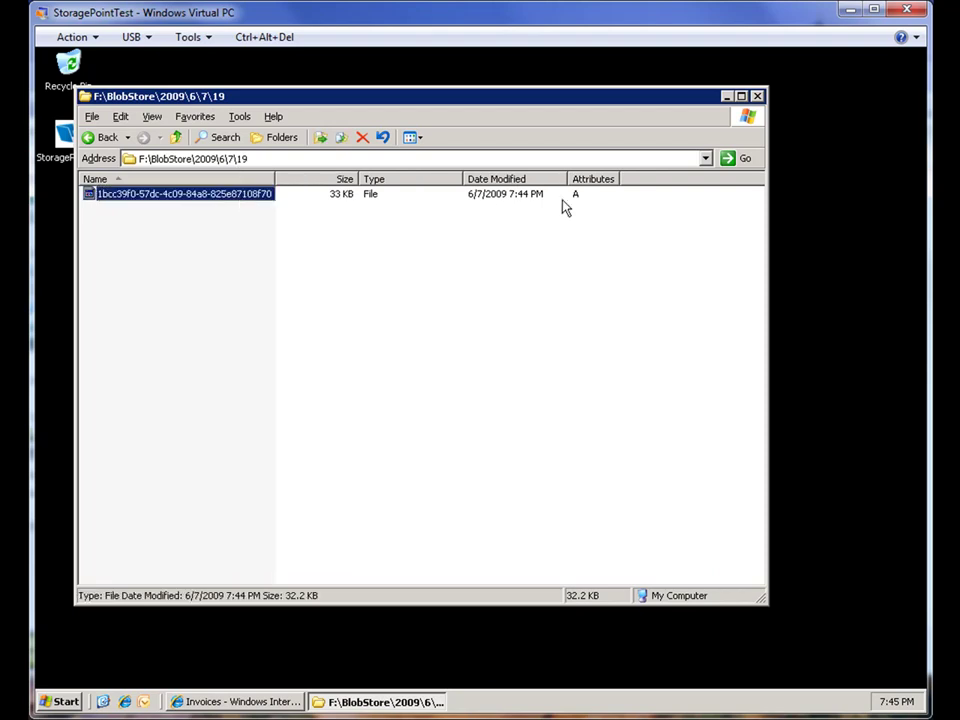
key(F2)
key(End)
text(.tif)
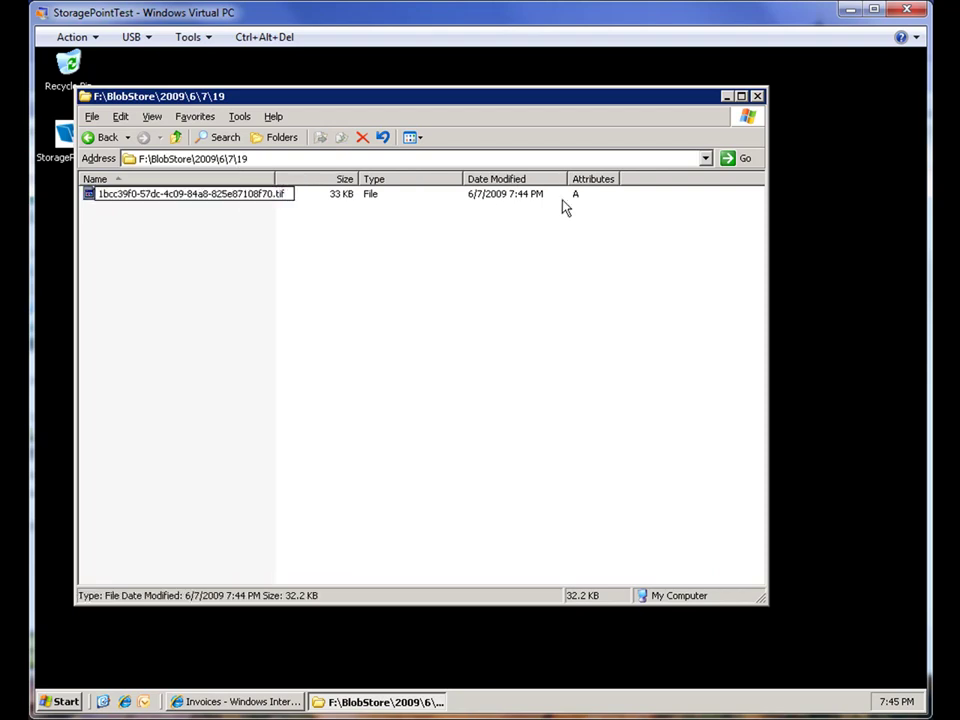
key(Return)
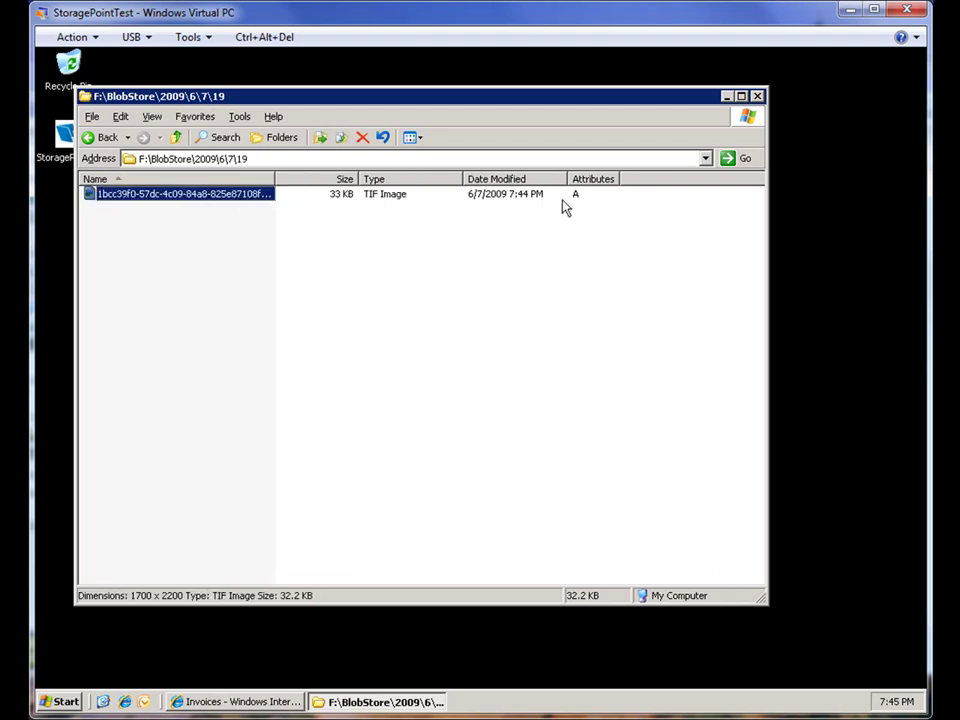
double_click(207, 196)
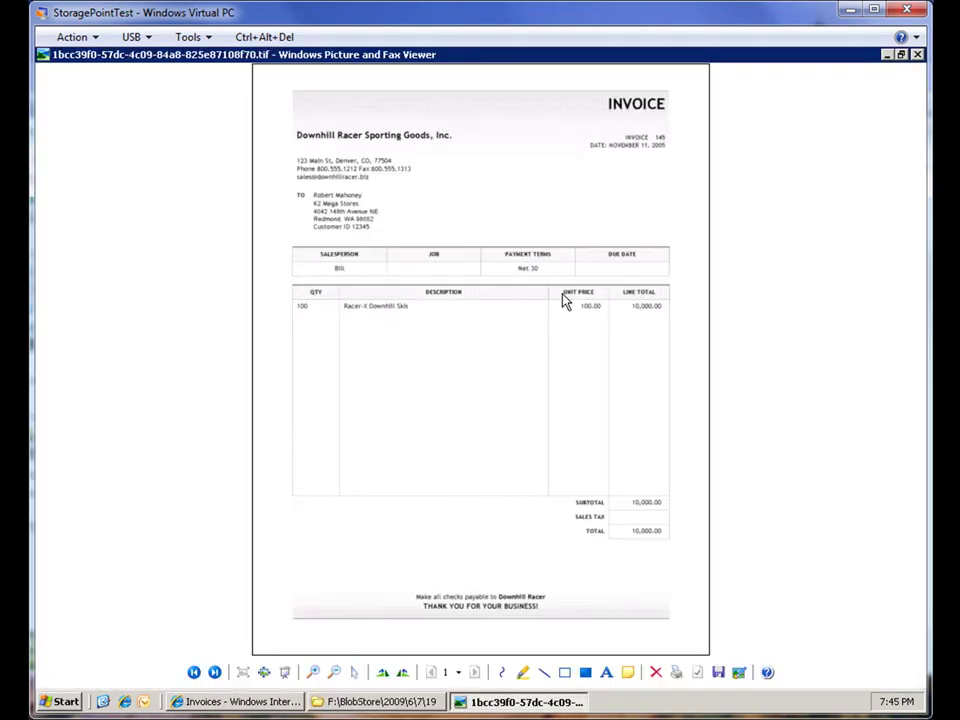
click(917, 56)
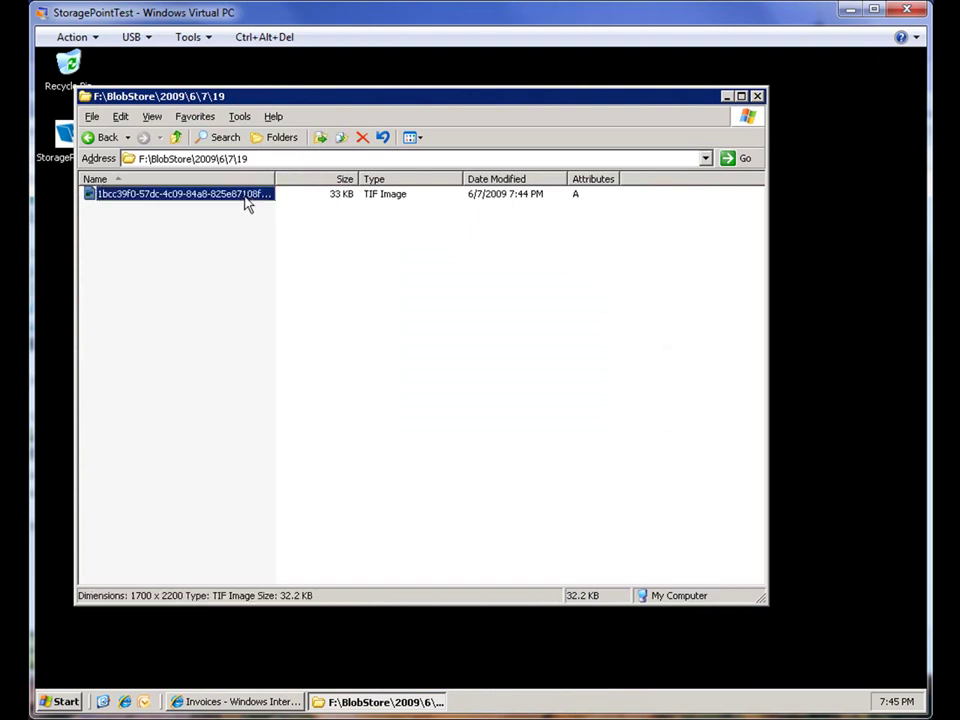
Rename the blob file back without the .tif extension and accept the warning.
click(247, 203)
key(Right)
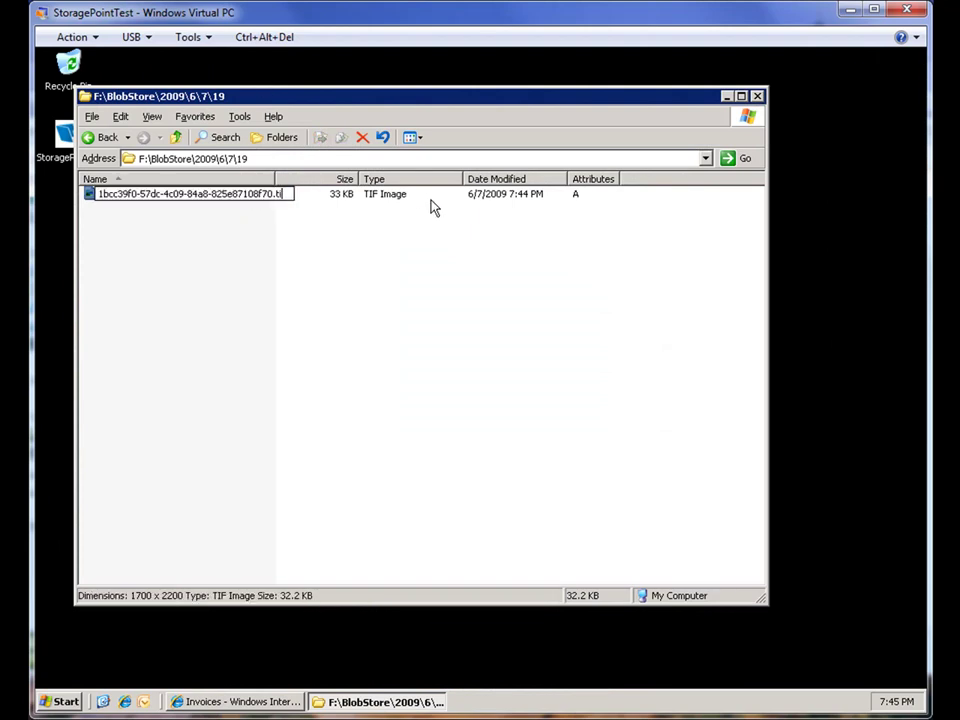
key(BackSpace)
key(BackSpace)
key(BackSpace)
key(BackSpace)
key(BackSpace)
text(0)
key(Return)
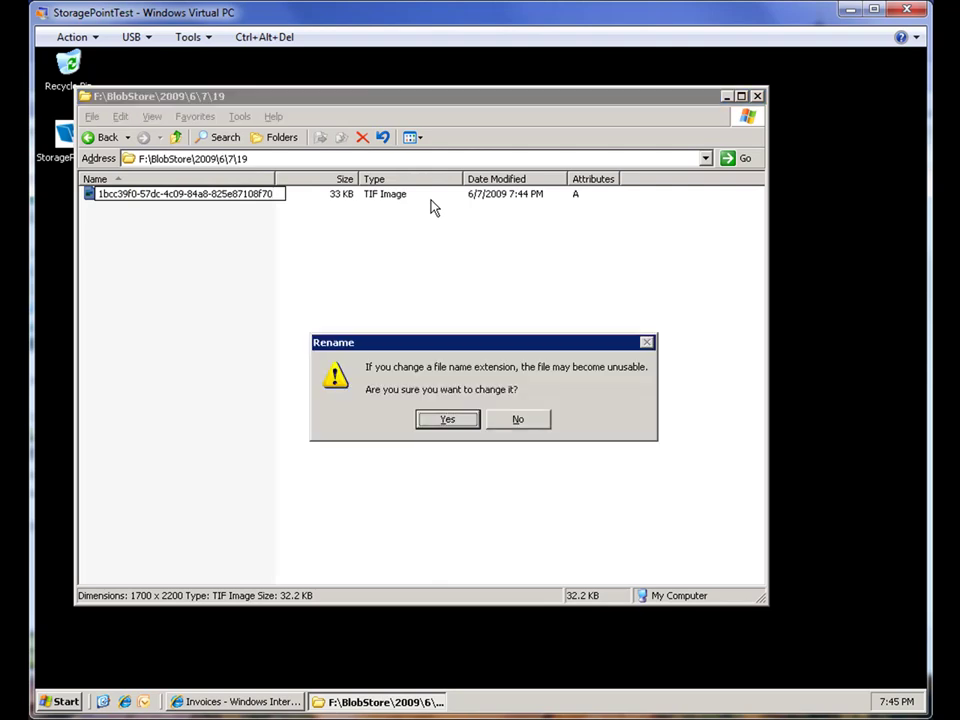
key(Return)
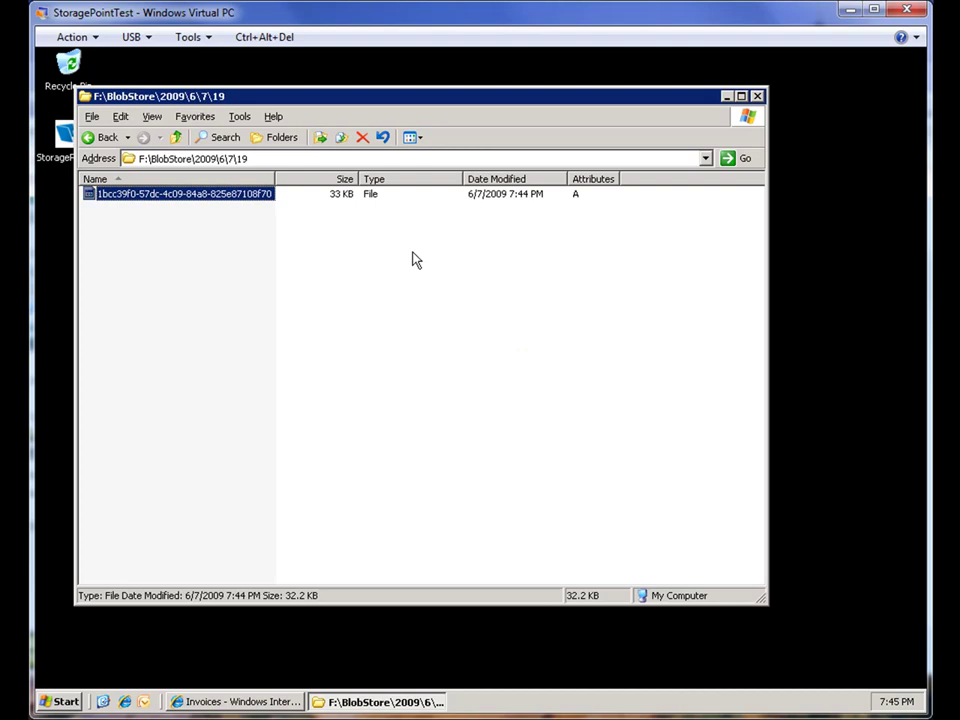
Minimize Explorer and bring back the Invoices folder 19 page in Internet Explorer.
click(727, 97)
click(235, 701)
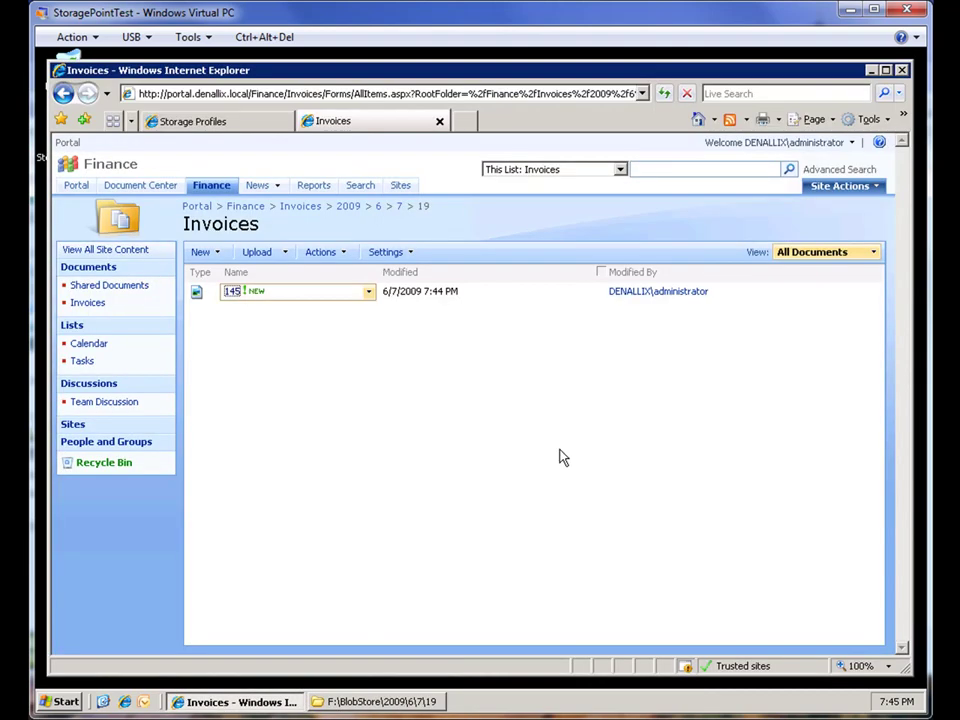